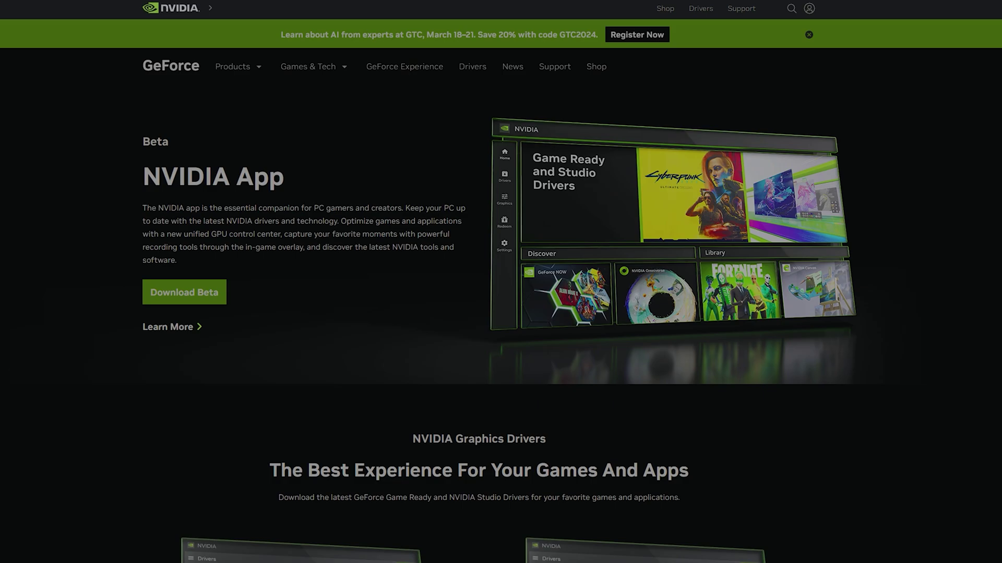
# - Open Firefox's Downloads library to confirm the 132 MB NVIDIA_app_beta_v10.0.0.499 installer finished downloading
pyautogui.hotkey('ctrl', 'shift', 'y')
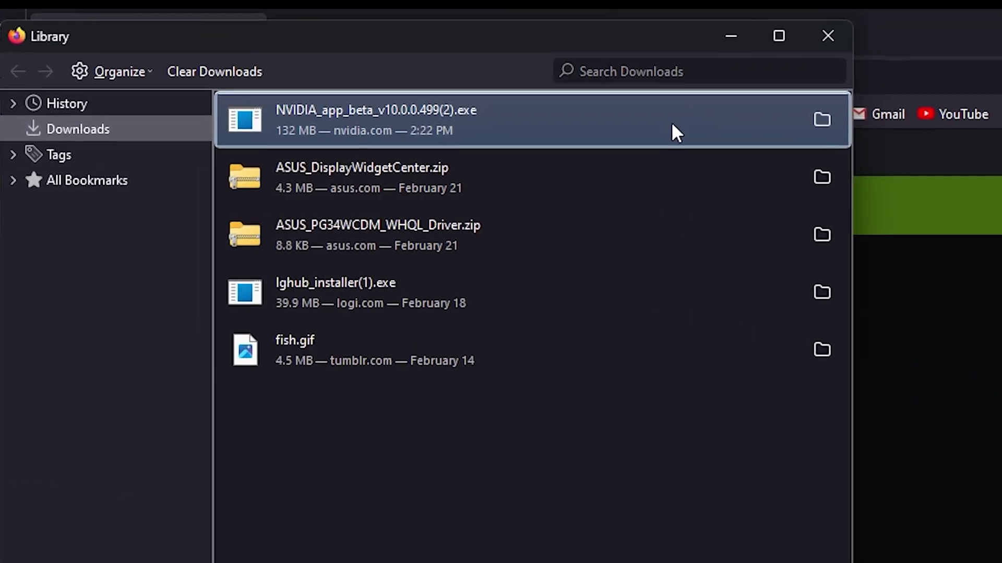
# - Launch the downloaded NVIDIA_app_beta installer from the Downloads list
pyautogui.rightClick(672, 125)
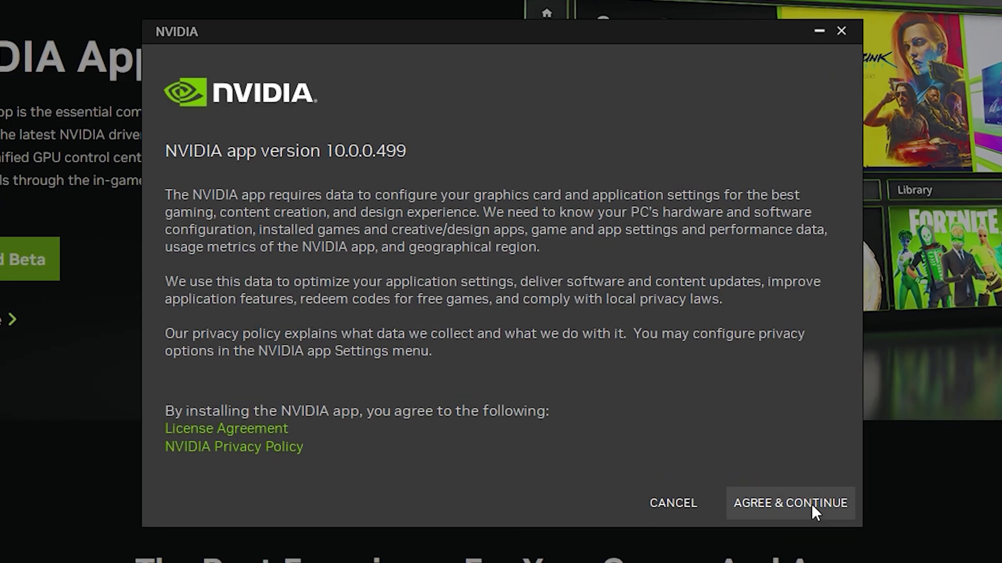
# - Accept the privacy and license terms and let the NVIDIA App install
pyautogui.click(790, 338)
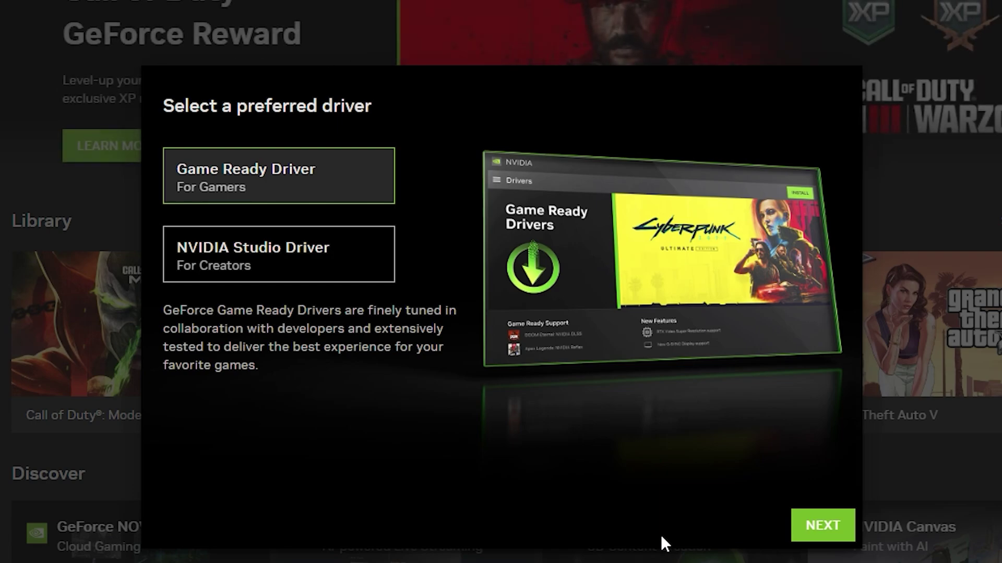
# - Keep Game Ready Driver, game optimization and the overlay enabled, then skip the rewards sign-in
pyautogui.click(828, 526)
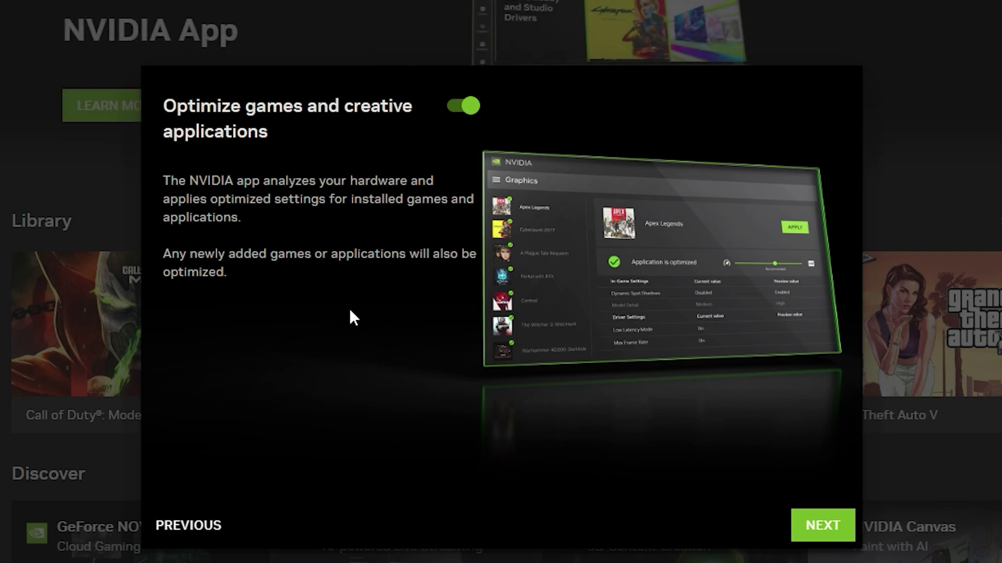
pyautogui.click(819, 535)
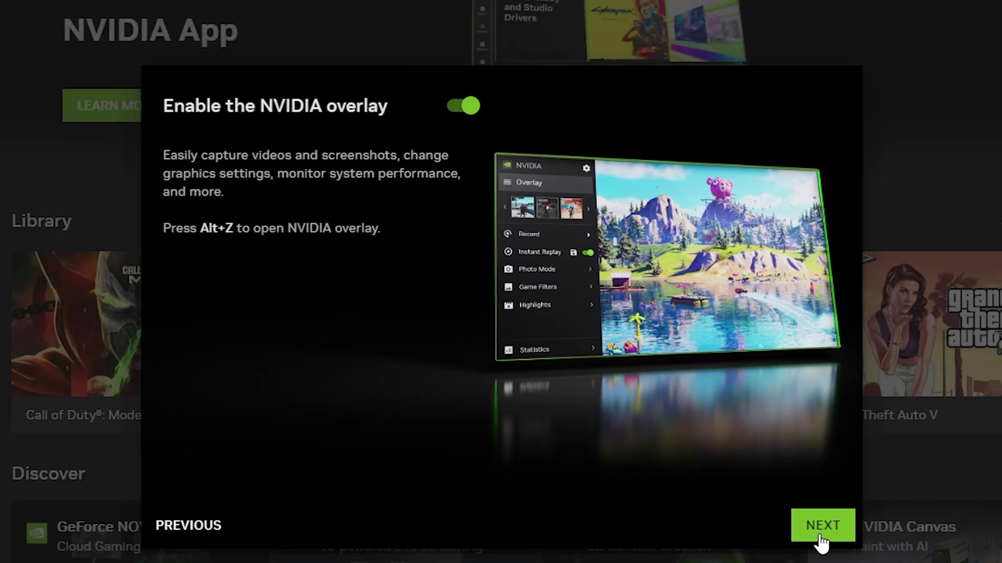
pyautogui.click(820, 537)
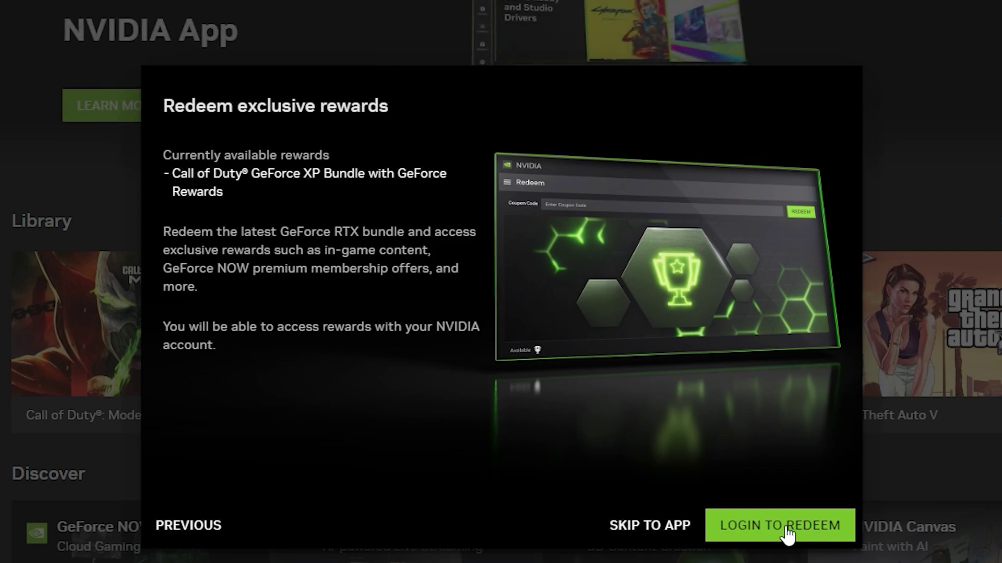
pyautogui.click(650, 526)
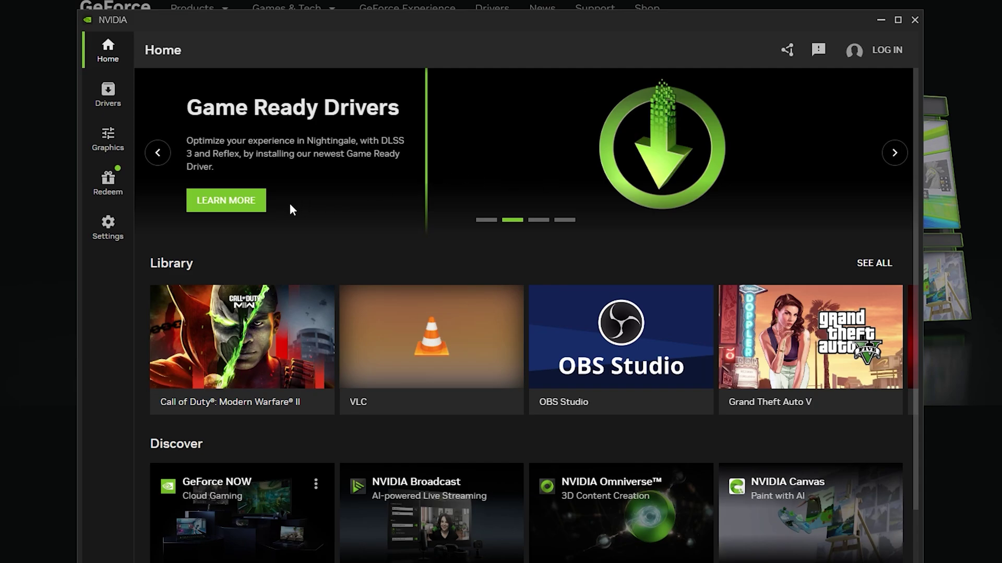
# - Browse the Home featured promotions and the next page of Library games
pyautogui.click(887, 155)
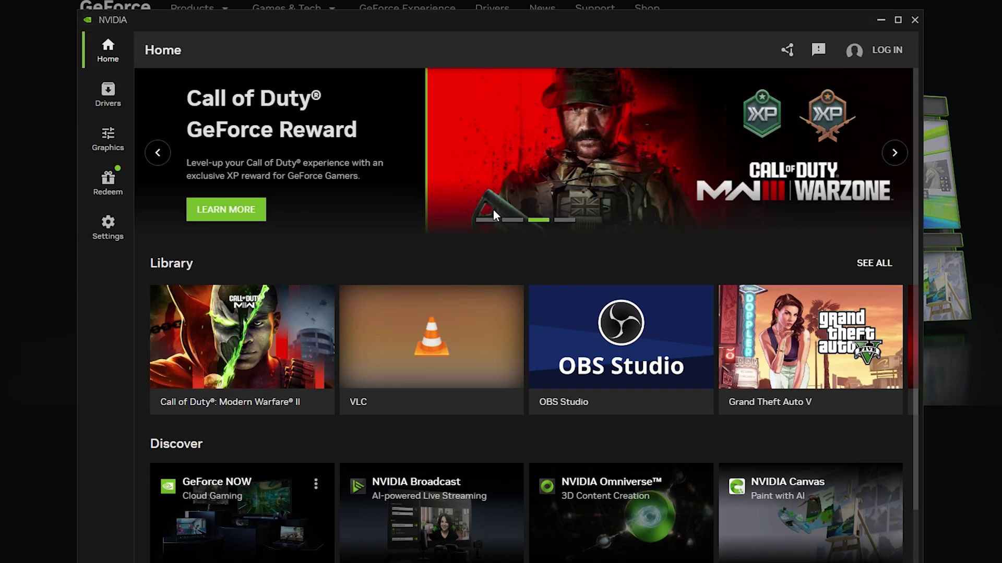
pyautogui.click(887, 156)
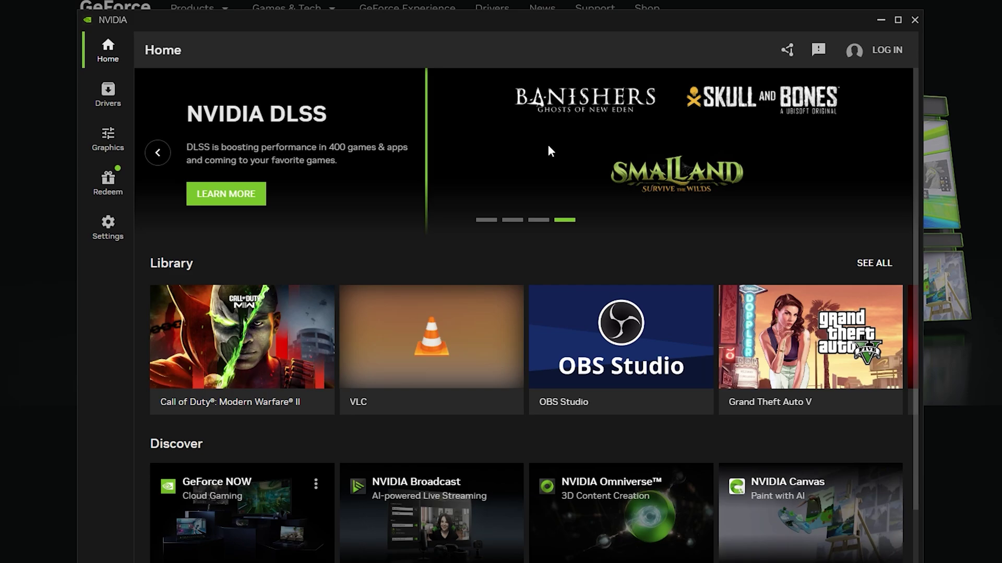
pyautogui.click(164, 152)
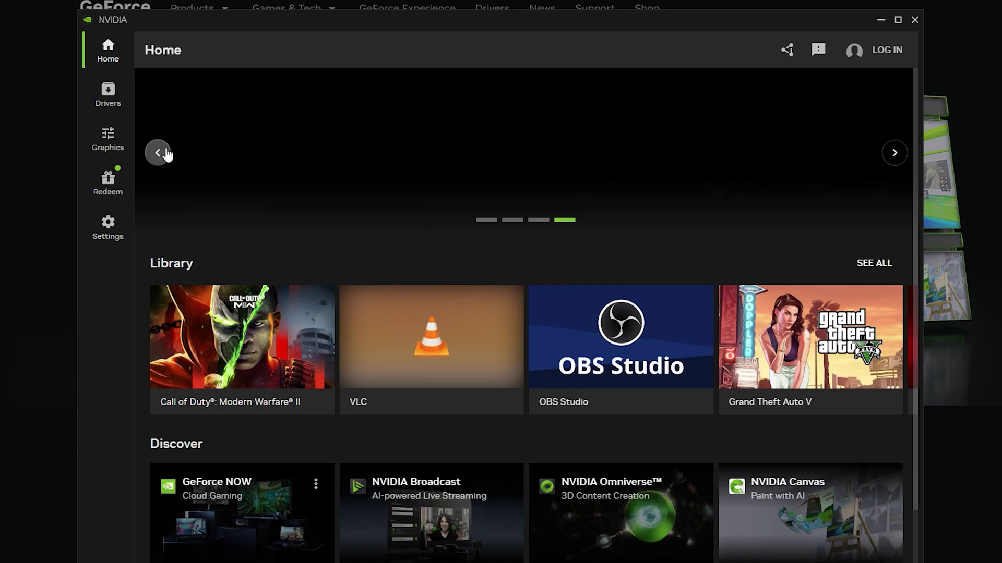
pyautogui.click(167, 152)
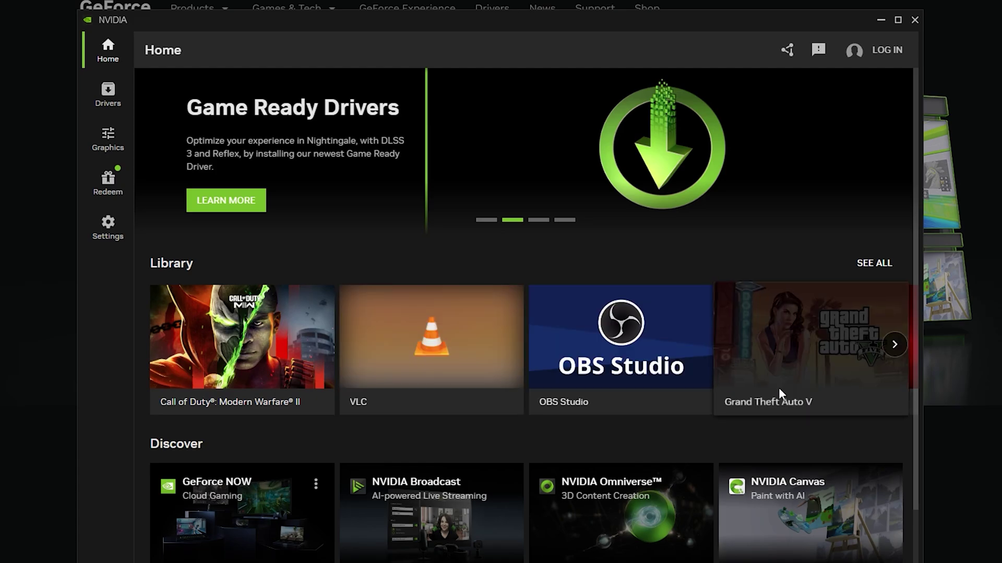
pyautogui.click(894, 345)
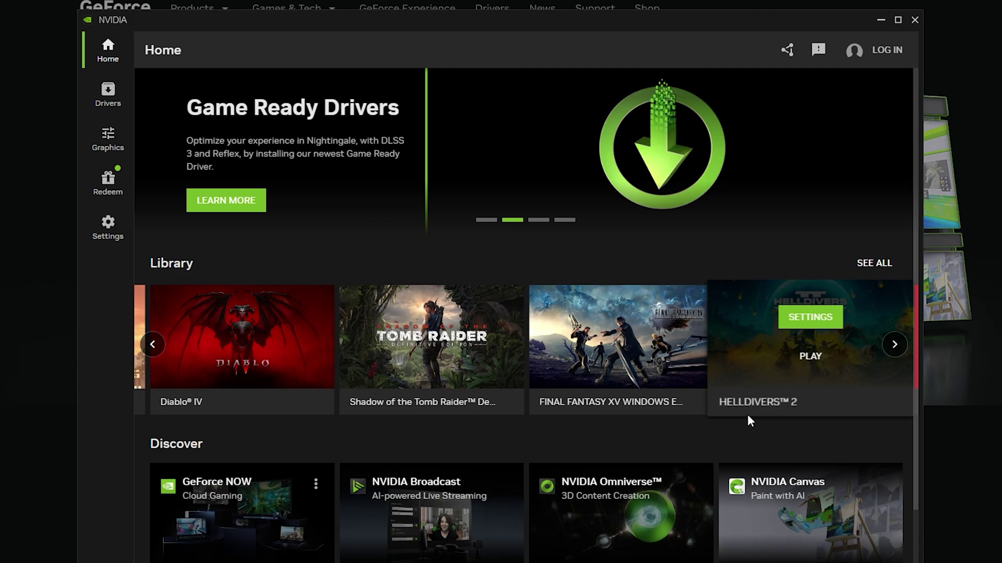
# - Scroll the Home page, then view the Drivers page showing Game Ready Driver 551.61
pyautogui.moveTo(304, 374)
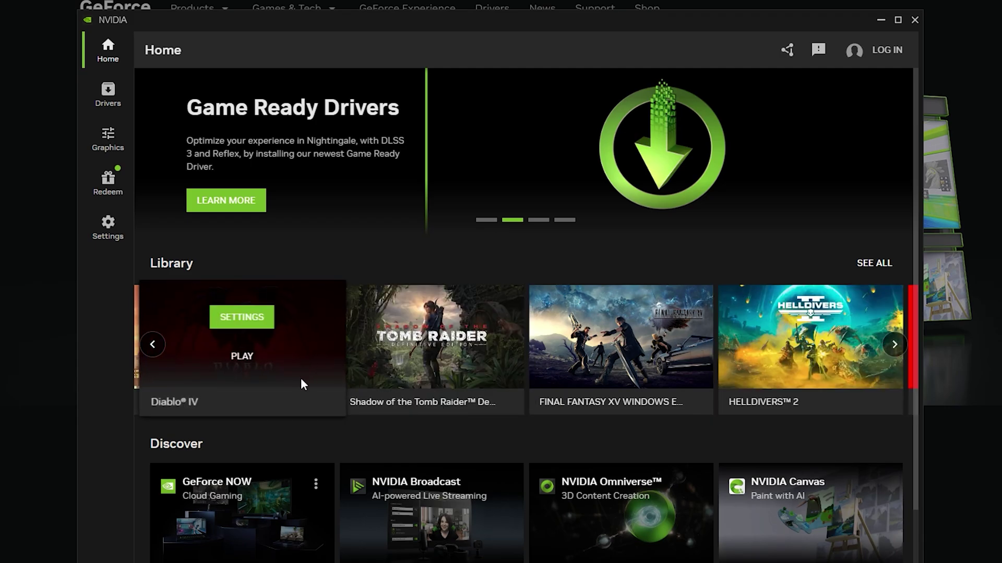
pyautogui.scroll(-2, 290, 428)
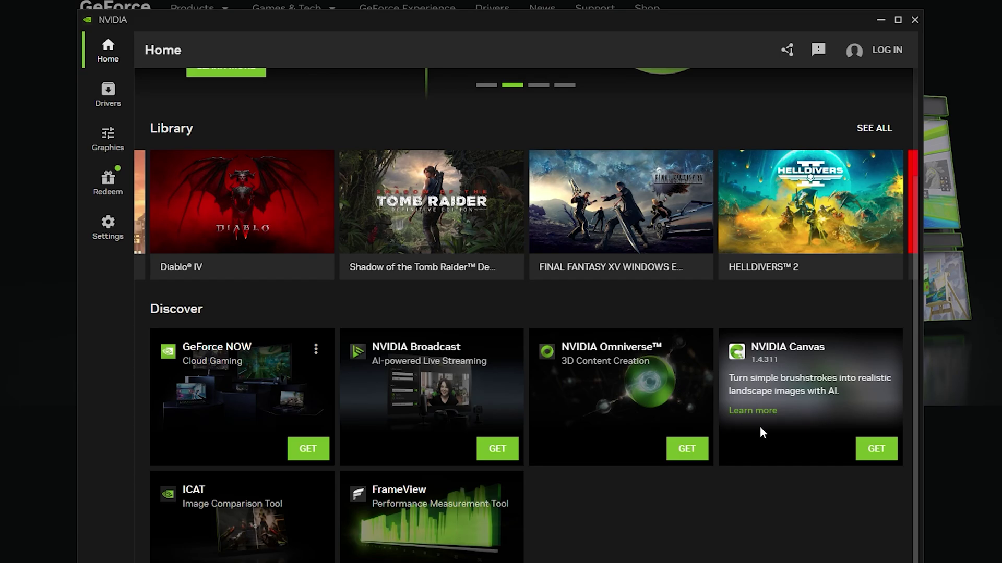
pyautogui.scroll(2, 252, 495)
pyautogui.scroll(-1, 251, 471)
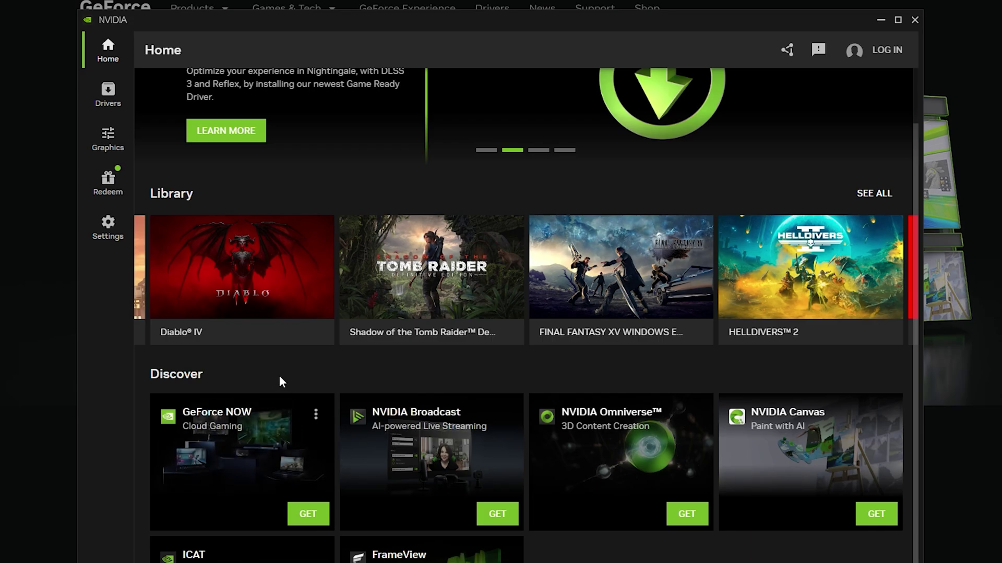
pyautogui.scroll(1, 280, 375)
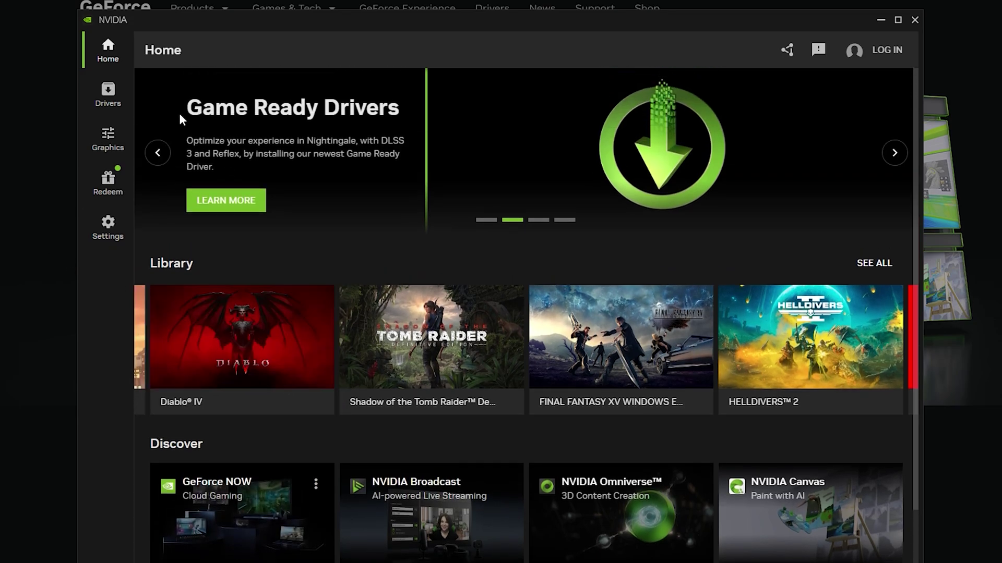
pyautogui.click(108, 99)
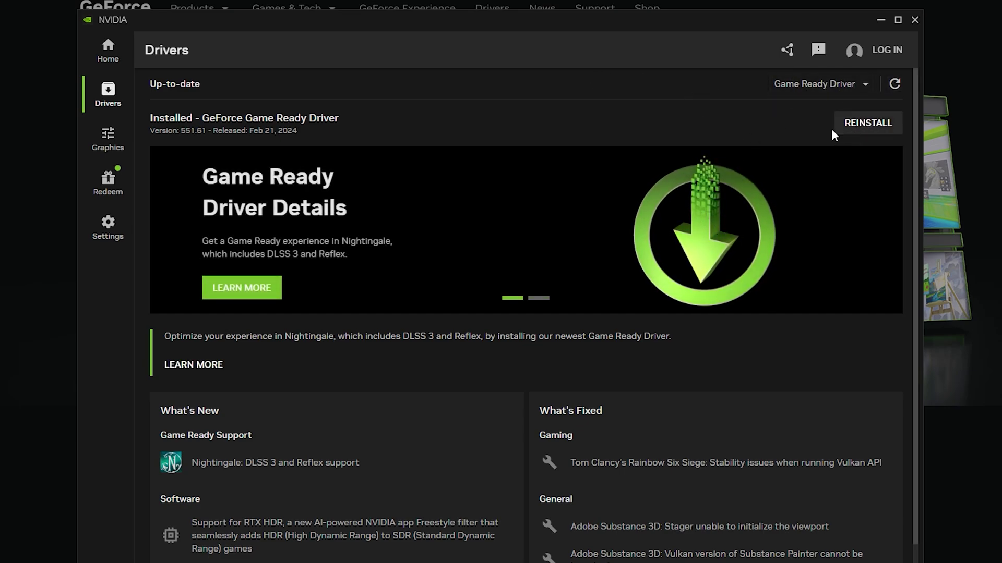
pyautogui.scroll(-2, 639, 361)
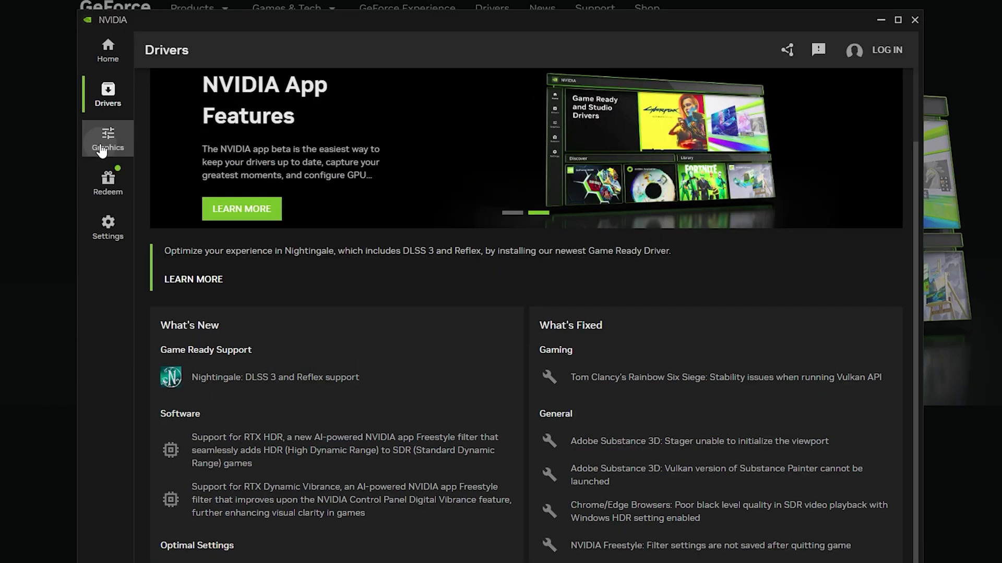
pyautogui.click(102, 150)
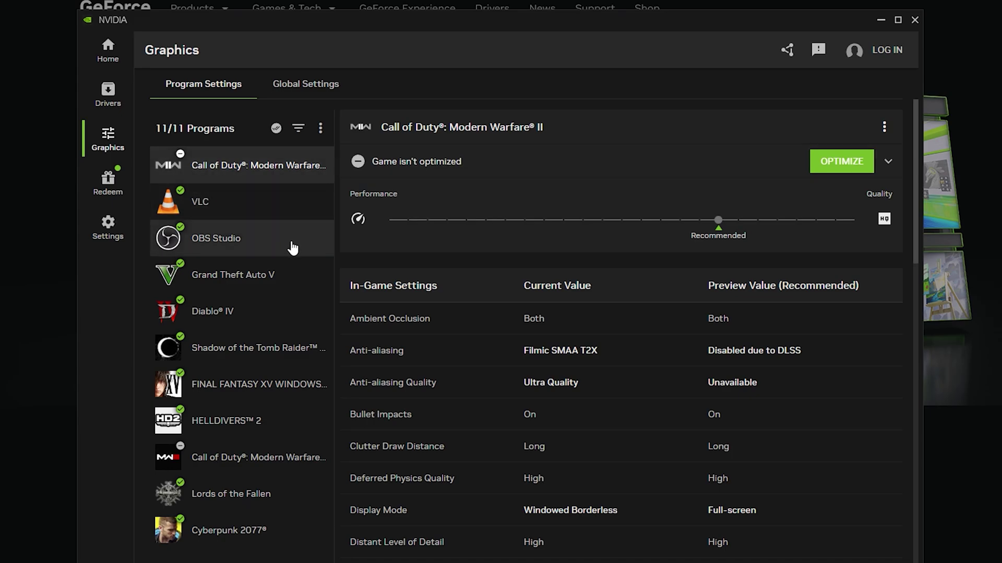
# - Try moving Call of Duty's optimization slider toward performance, then return it to Recommended
pyautogui.scroll(-3, 453, 342)
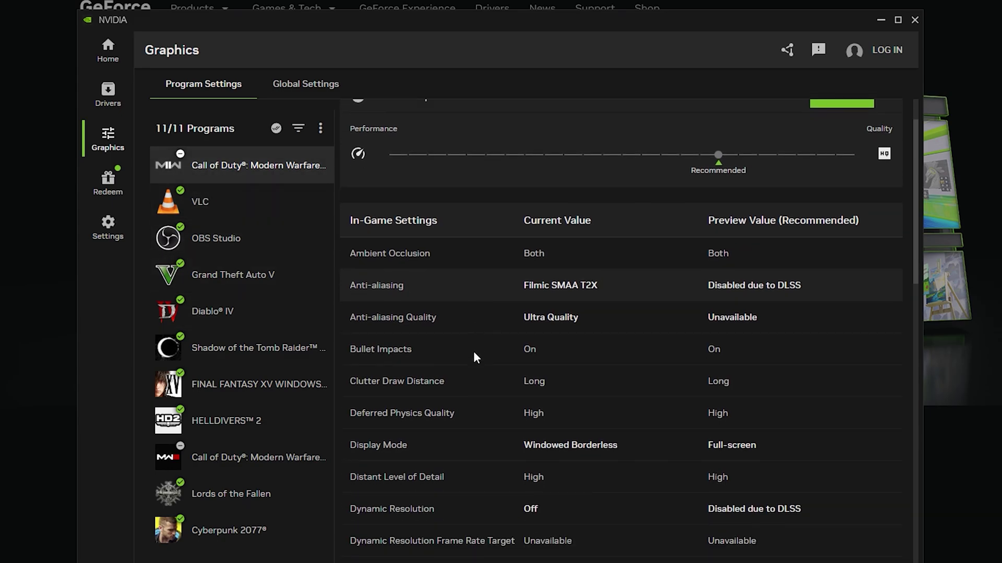
pyautogui.scroll(3, 663, 312)
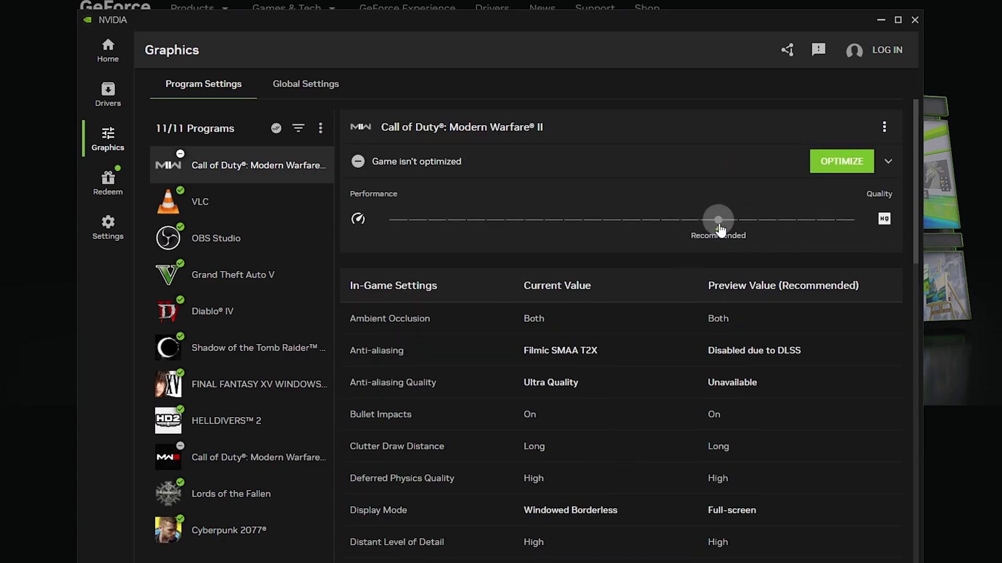
pyautogui.moveTo(711, 230); pyautogui.dragTo(700, 224)
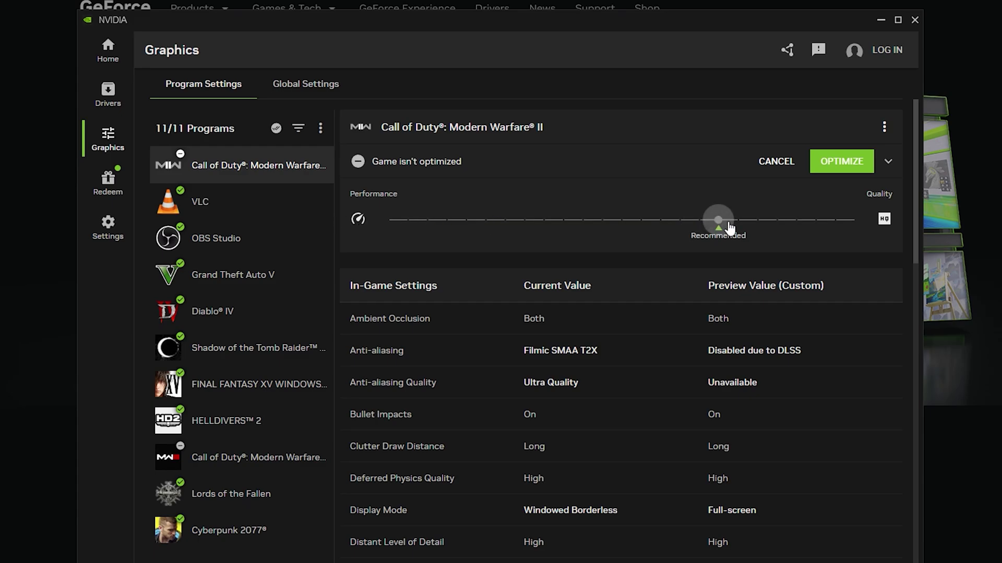
pyautogui.click(707, 234)
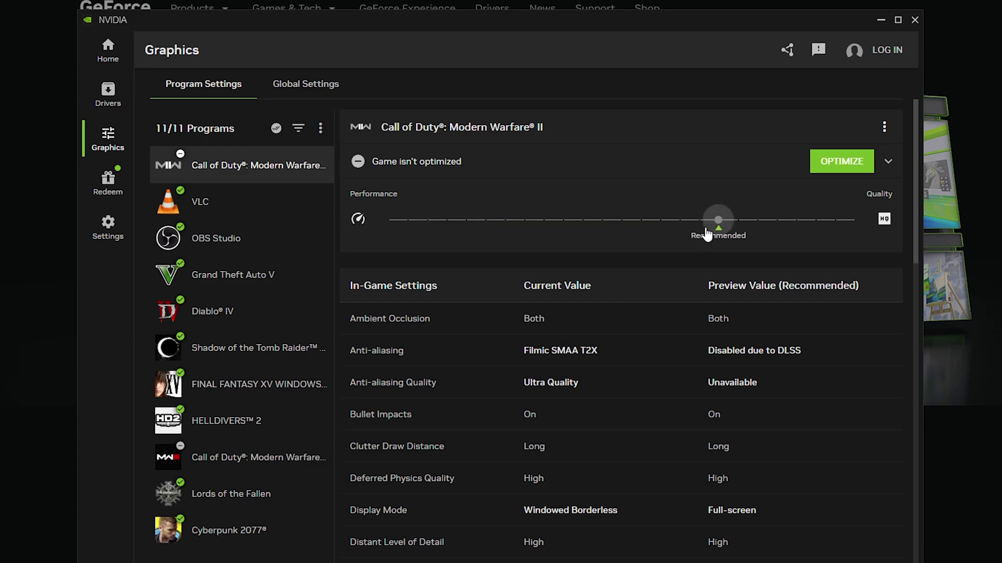
pyautogui.moveTo(707, 237)
pyautogui.mouseDown()
pyautogui.moveTo(678, 229)
pyautogui.moveTo(718, 230)
pyautogui.moveTo(700, 230)
pyautogui.mouseUp()
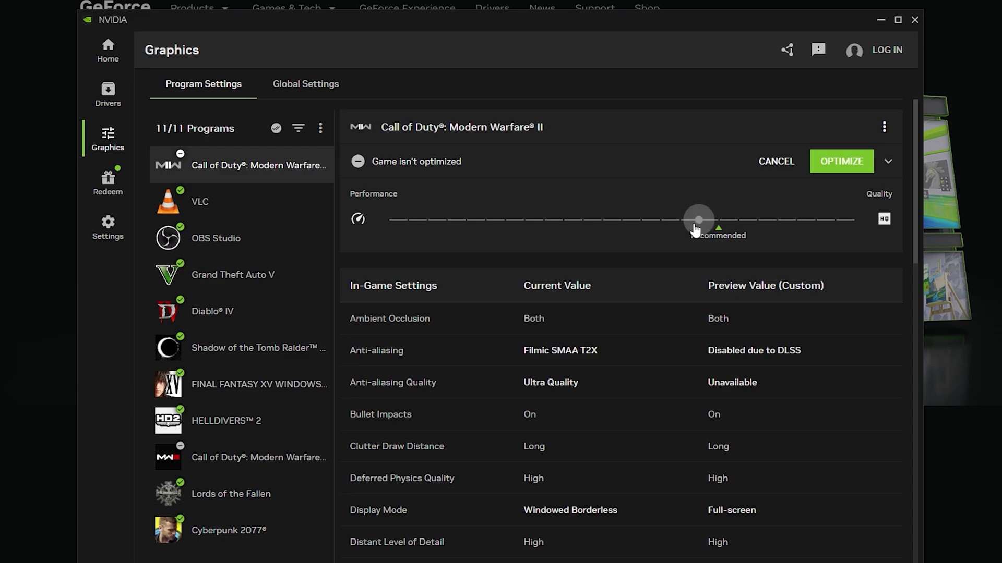
pyautogui.moveTo(700, 225); pyautogui.dragTo(599, 225)
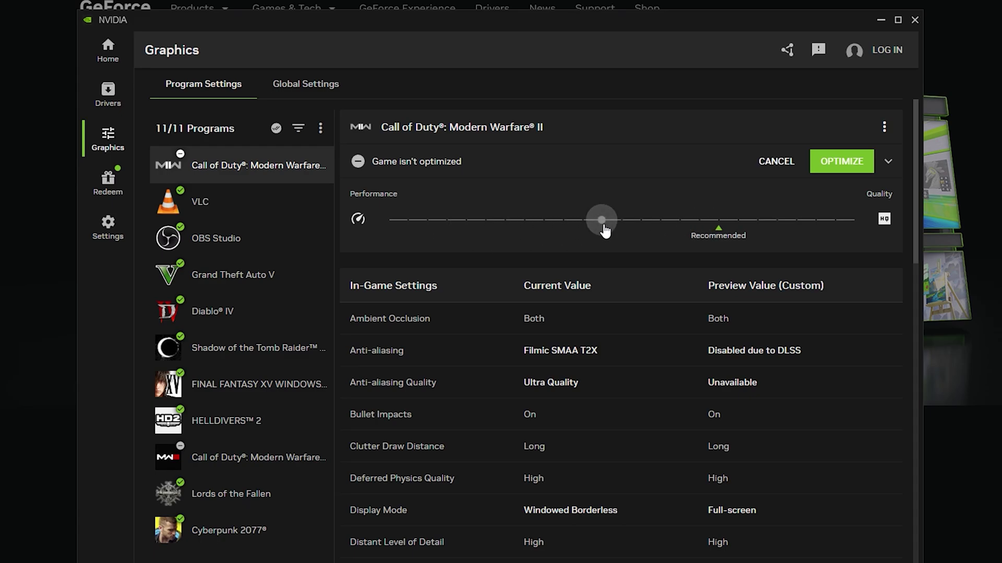
pyautogui.moveTo(604, 230)
pyautogui.mouseDown()
pyautogui.moveTo(795, 225)
pyautogui.moveTo(690, 229)
pyautogui.mouseUp()
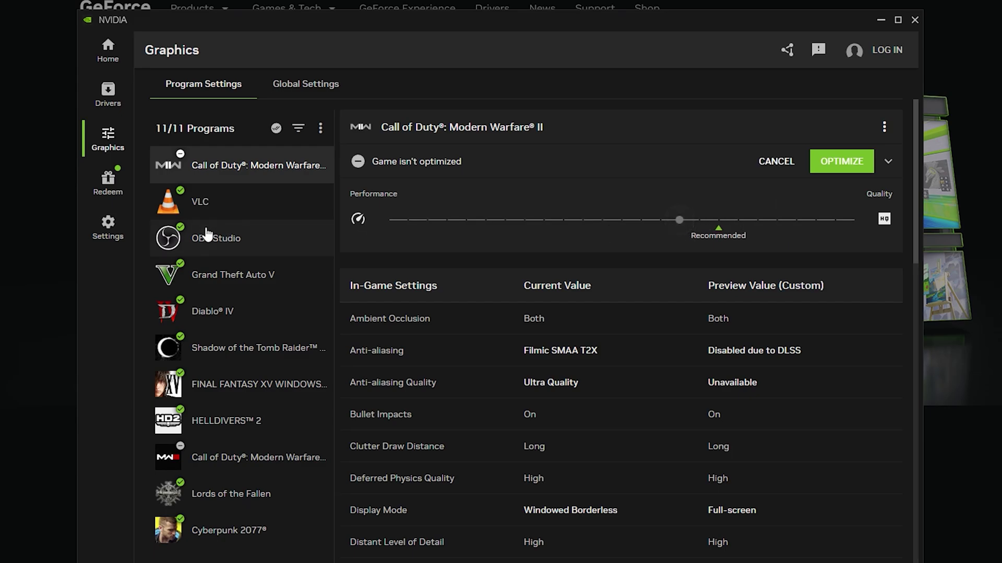
# - View the OBS Studio and Grand Theft Auto V settings, then open the Redeem page
pyautogui.click(264, 236)
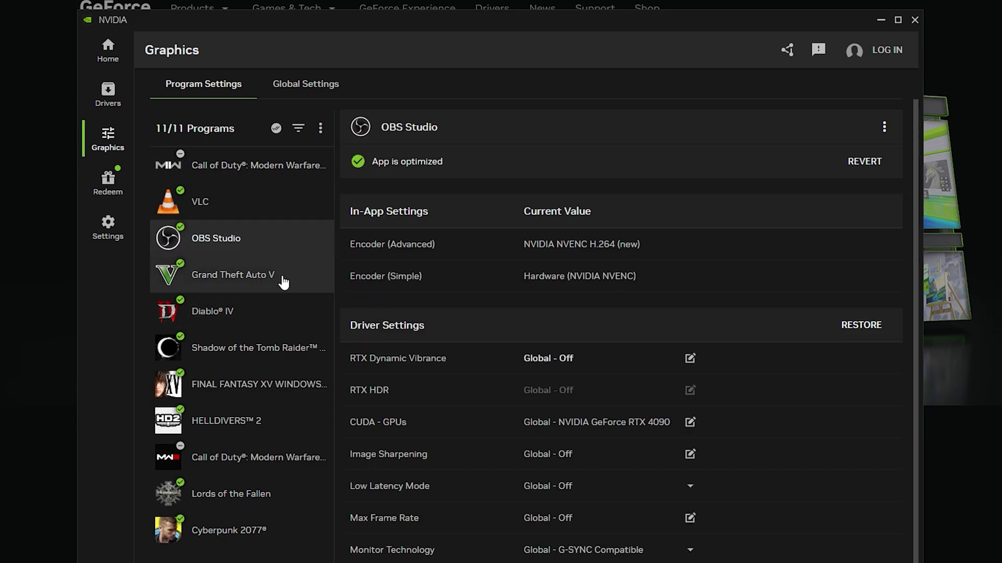
pyautogui.click(284, 278)
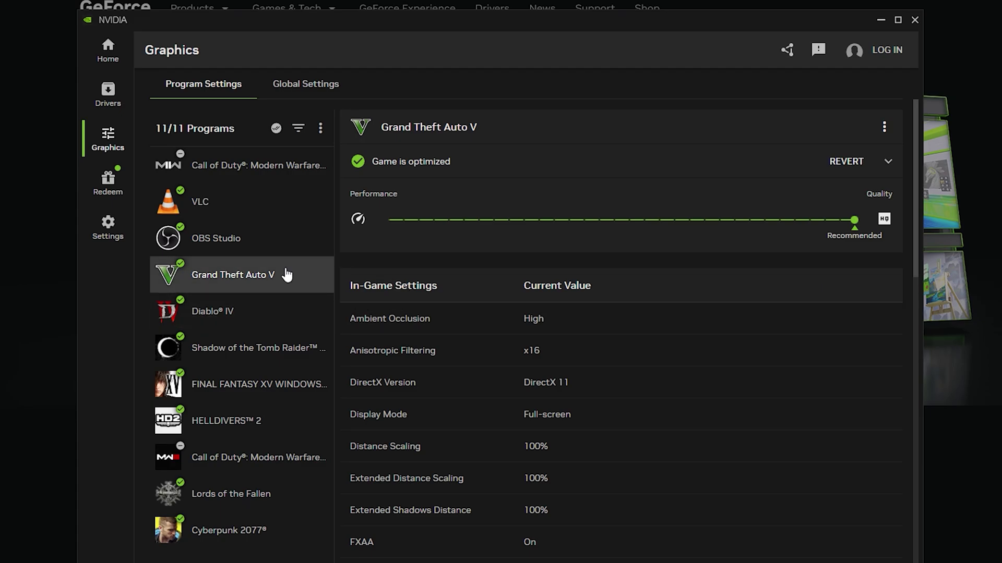
pyautogui.click(283, 236)
pyautogui.click(121, 187)
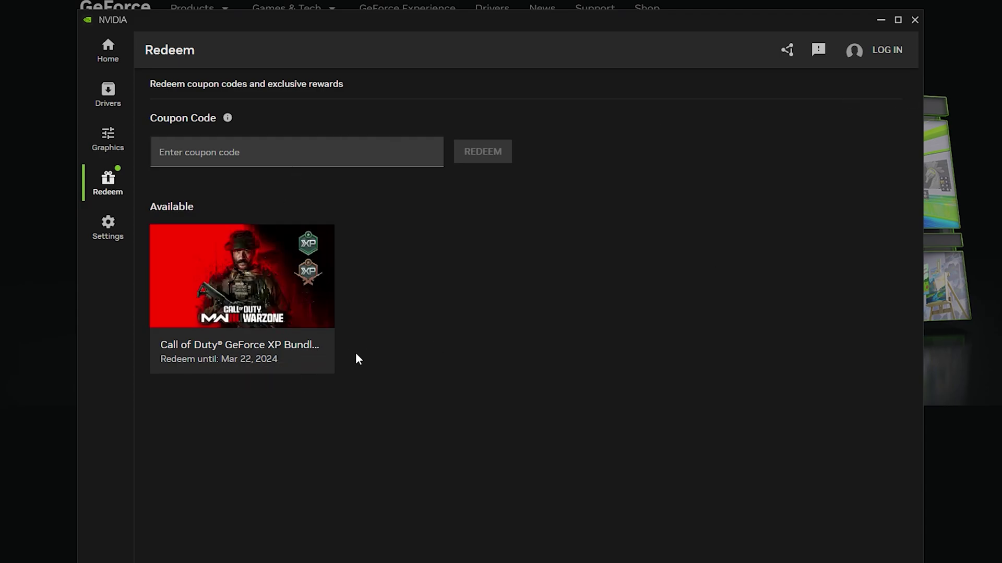
# - Open Settings to view the system summary: Windows 11 Pro, RTX 4090, Ryzen 9 7950X3D, 32 GB
pyautogui.click(105, 238)
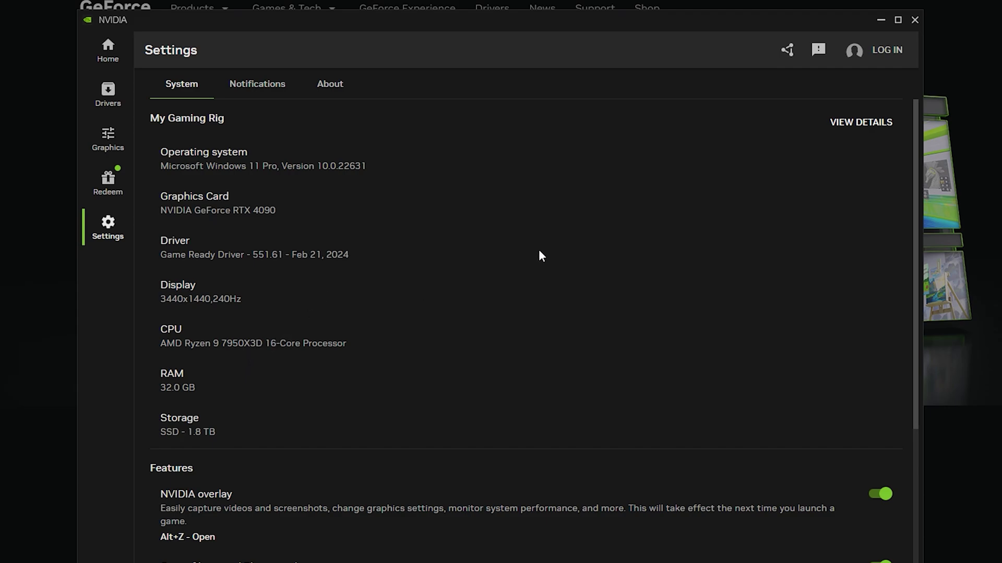
pyautogui.click(861, 122)
pyautogui.scroll(-2, 591, 306)
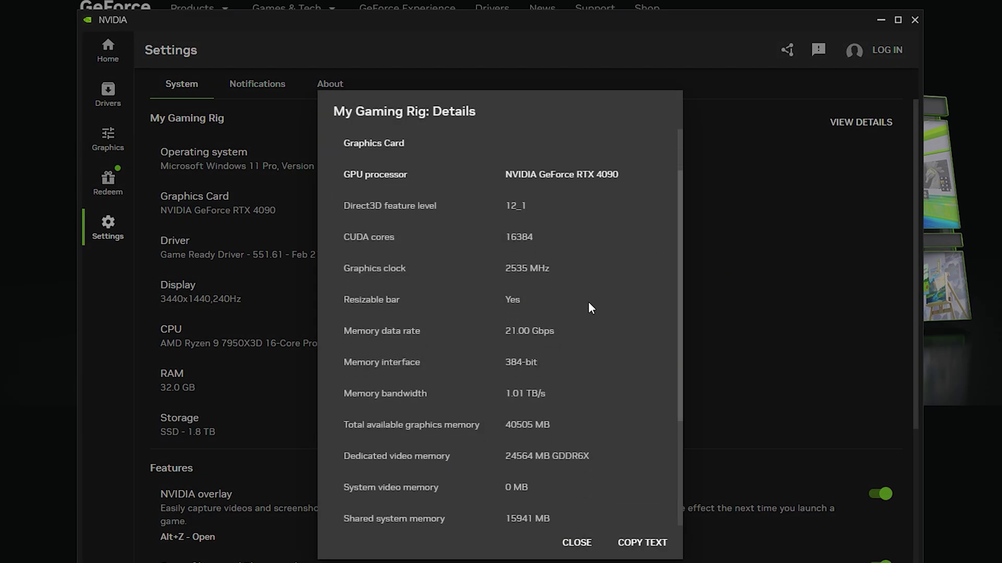
pyautogui.scroll(-3, 592, 308)
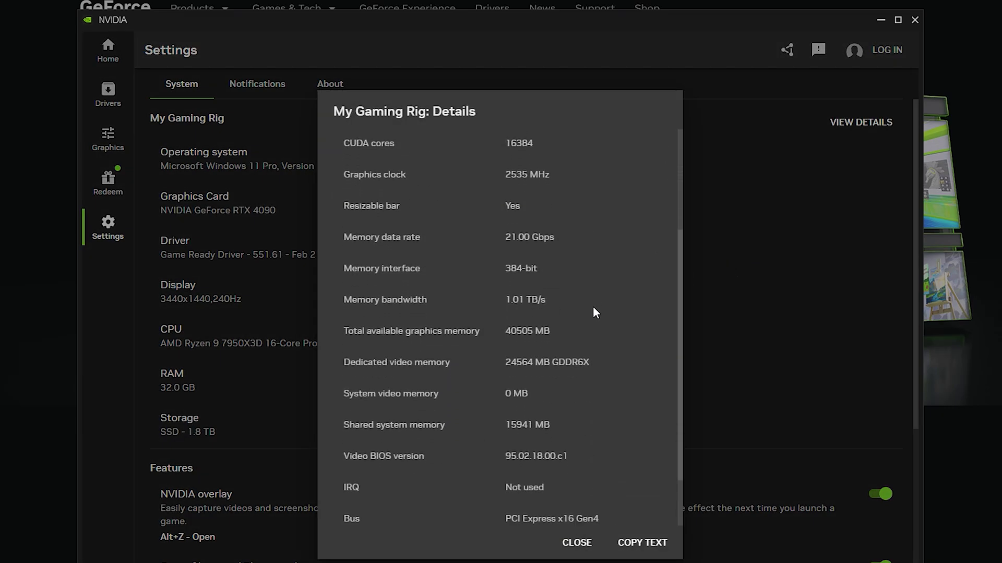
pyautogui.press('Escape')
pyautogui.scroll(-5, 386, 397)
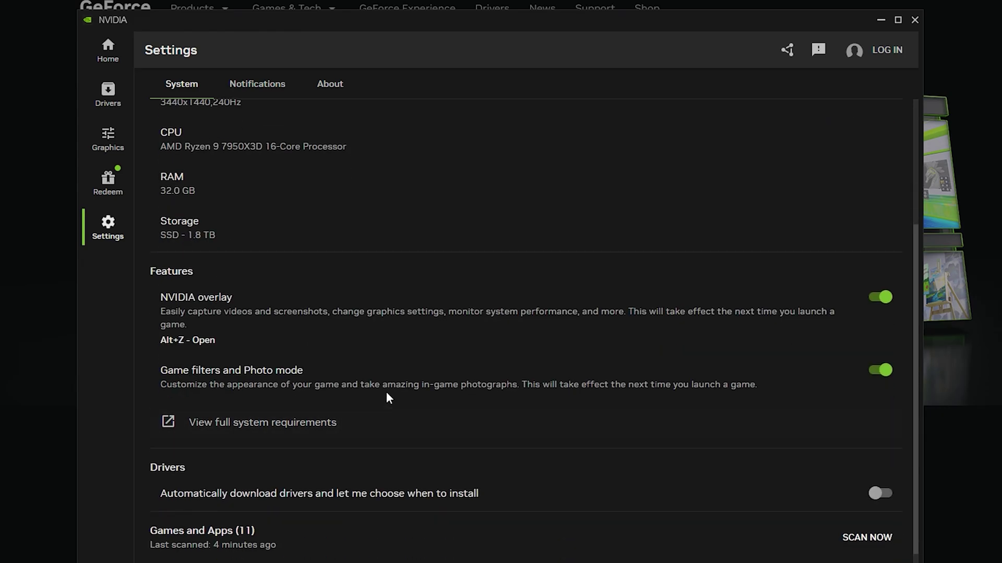
pyautogui.scroll(2, 329, 358)
pyautogui.scroll(3, 213, 167)
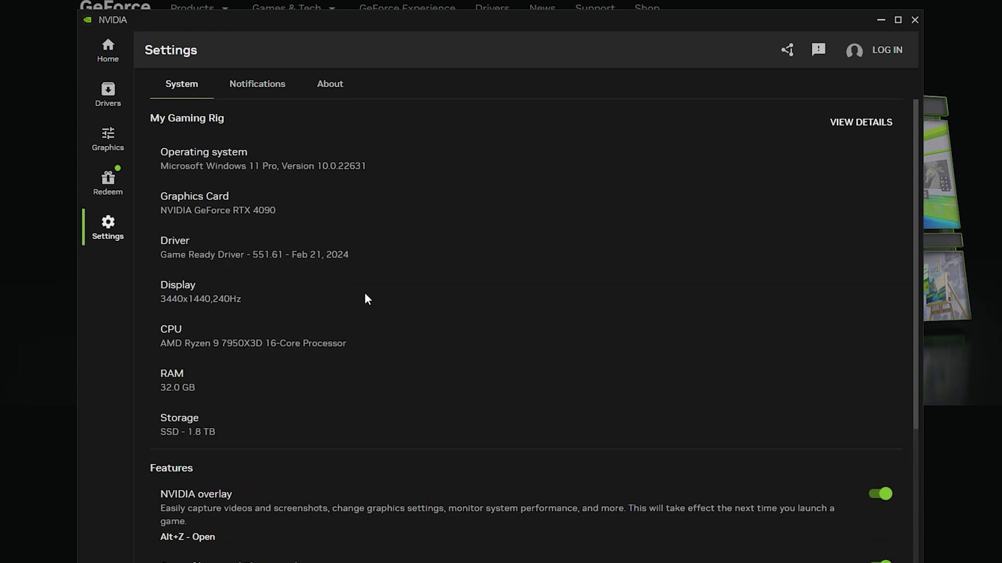
pyautogui.click(874, 123)
pyautogui.press('Escape')
pyautogui.scroll(-2, 730, 442)
pyautogui.scroll(2, 725, 447)
pyautogui.scroll(-5, 572, 353)
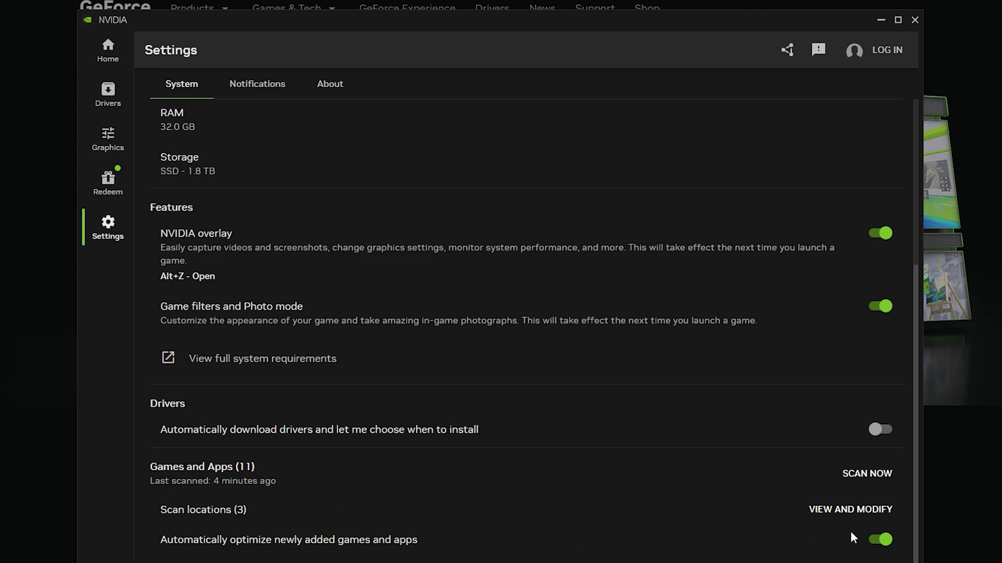
pyautogui.click(846, 511)
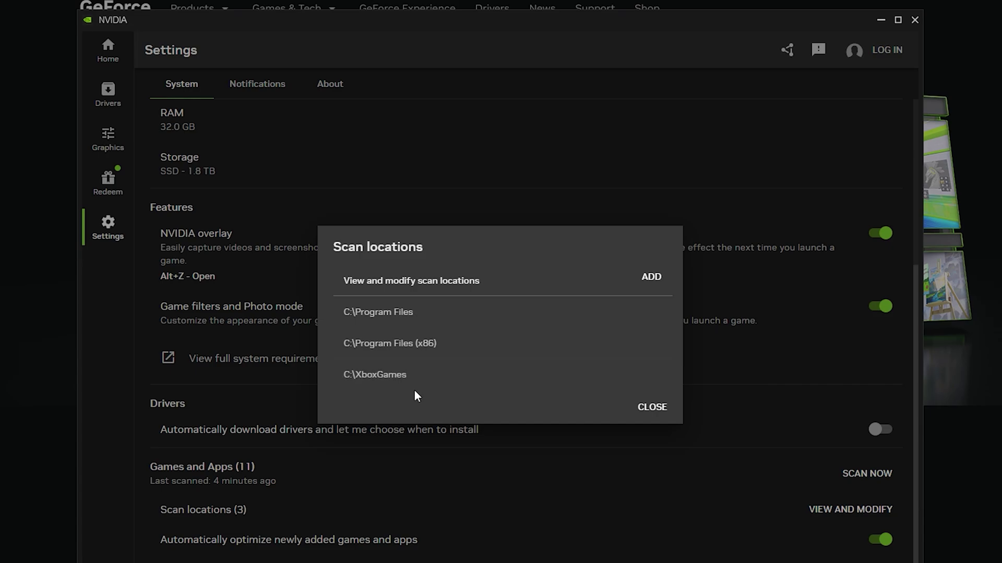
# - Review the C:\Program Files, C:\Program Files (x86) and C:\XboxGames scan locations, then close the list
pyautogui.moveTo(521, 390)
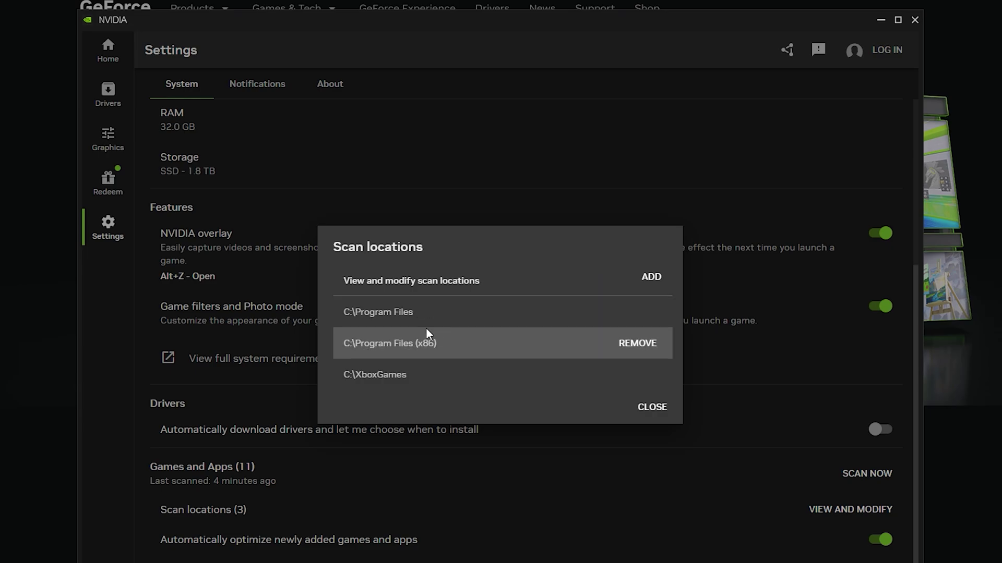
pyautogui.moveTo(597, 334)
pyautogui.click(642, 408)
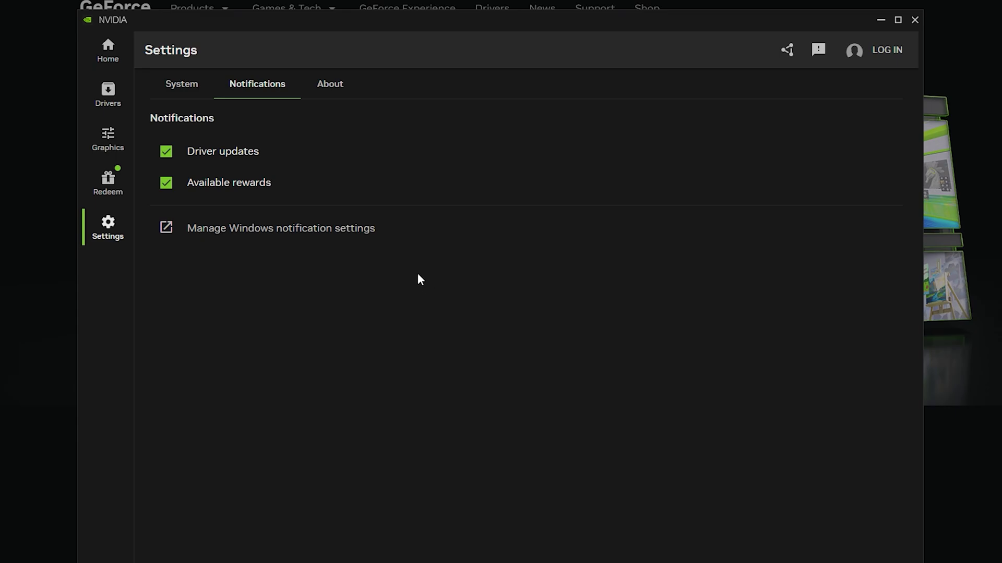
# - Scroll through the About details for NVIDIA App version 10.0.0.499
pyautogui.click(338, 97)
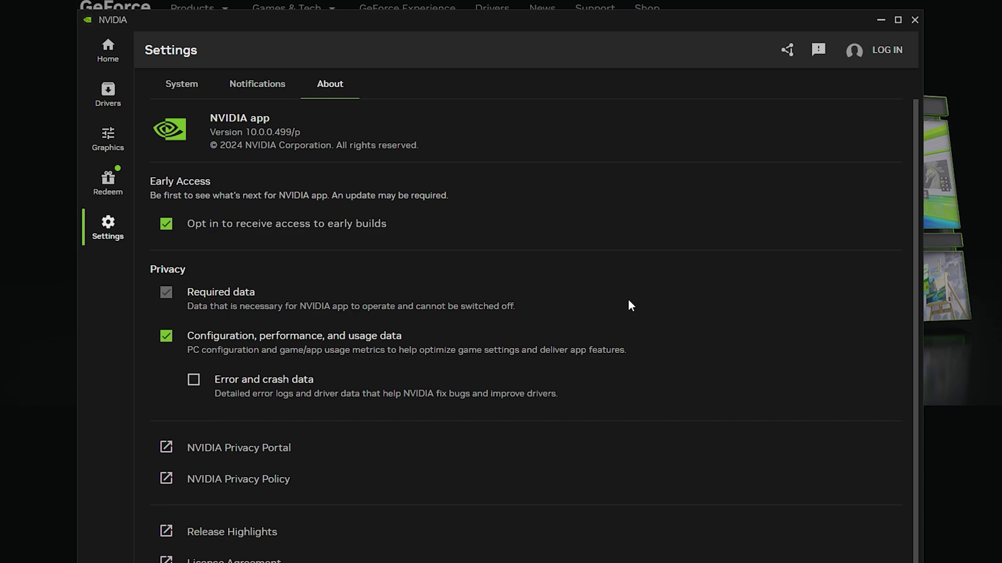
pyautogui.scroll(-1, 626, 305)
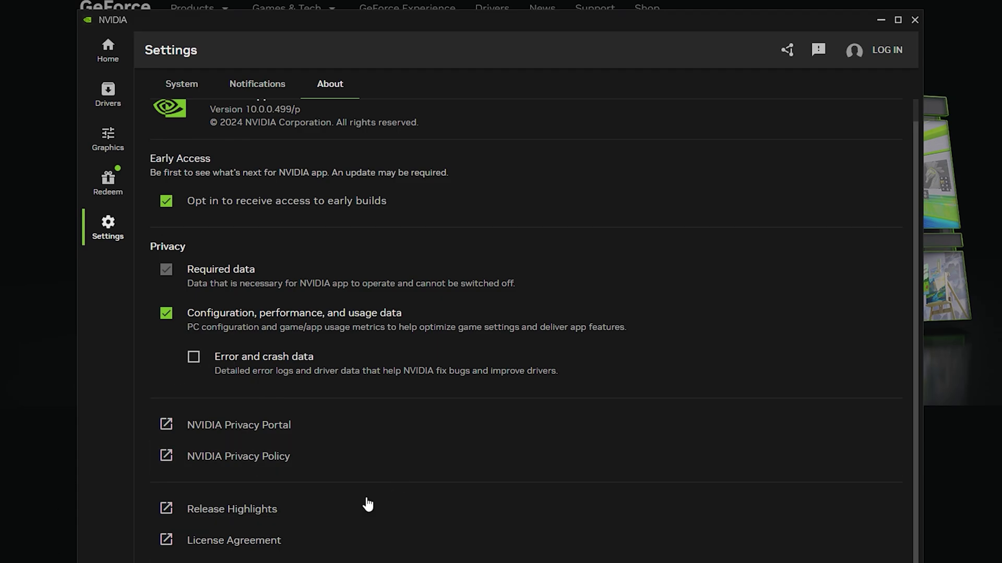
pyautogui.scroll(1, 483, 527)
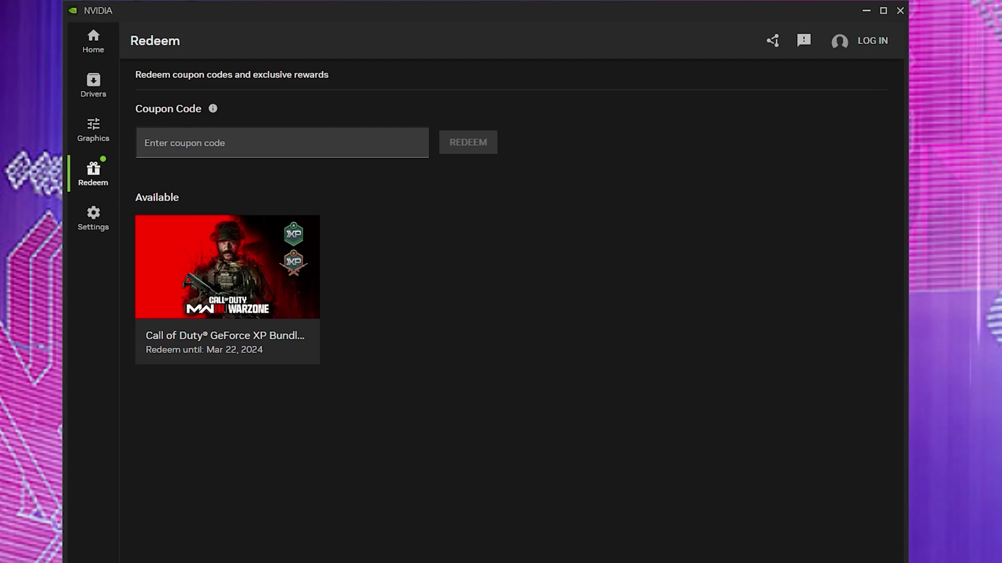
# - Toggle the NVIDIA overlay on and off with Alt+Z, then scroll through the app's settings
pyautogui.hotkey('alt', 'z')
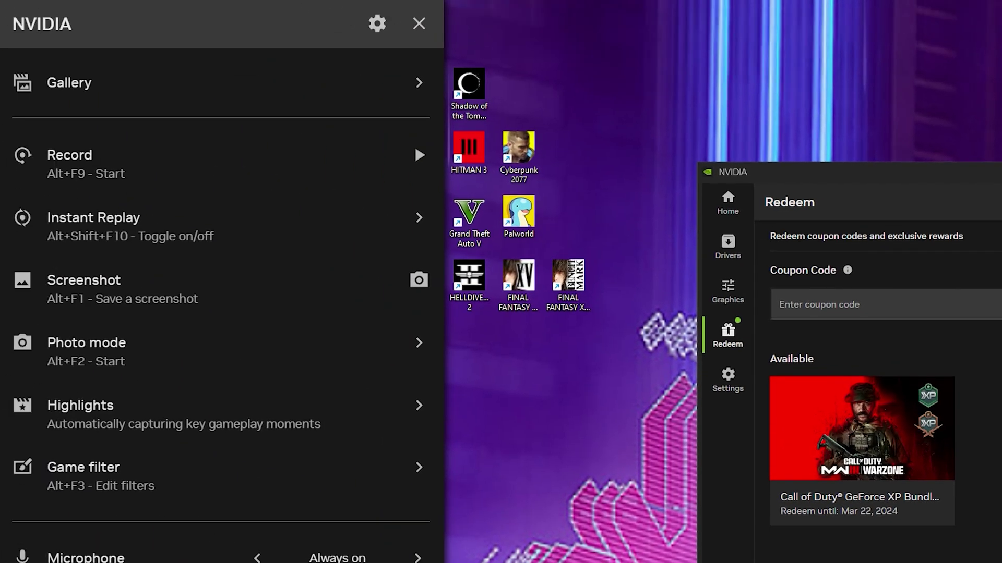
pyautogui.hotkey('alt', 'z')
pyautogui.click(728, 380)
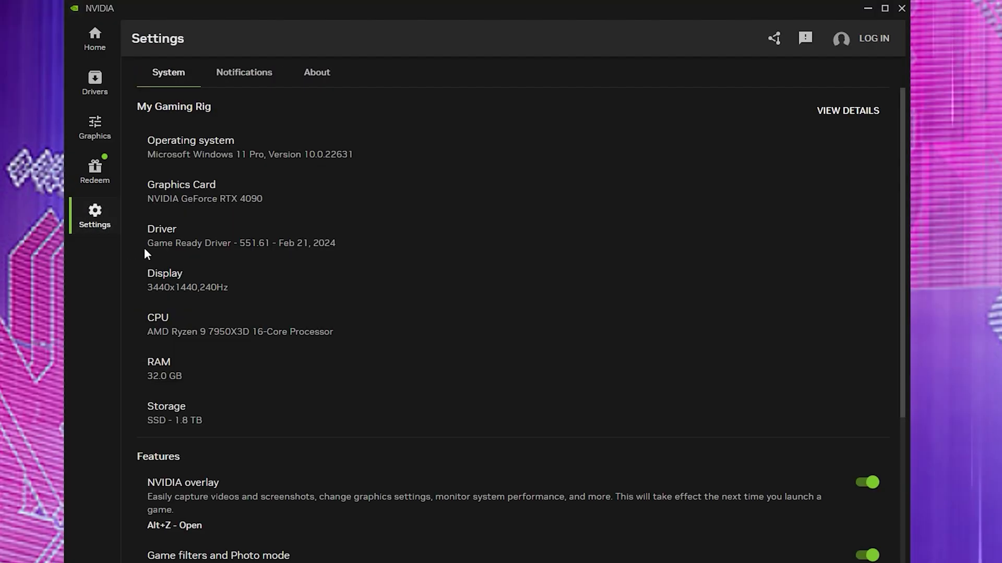
pyautogui.scroll(-3, 188, 284)
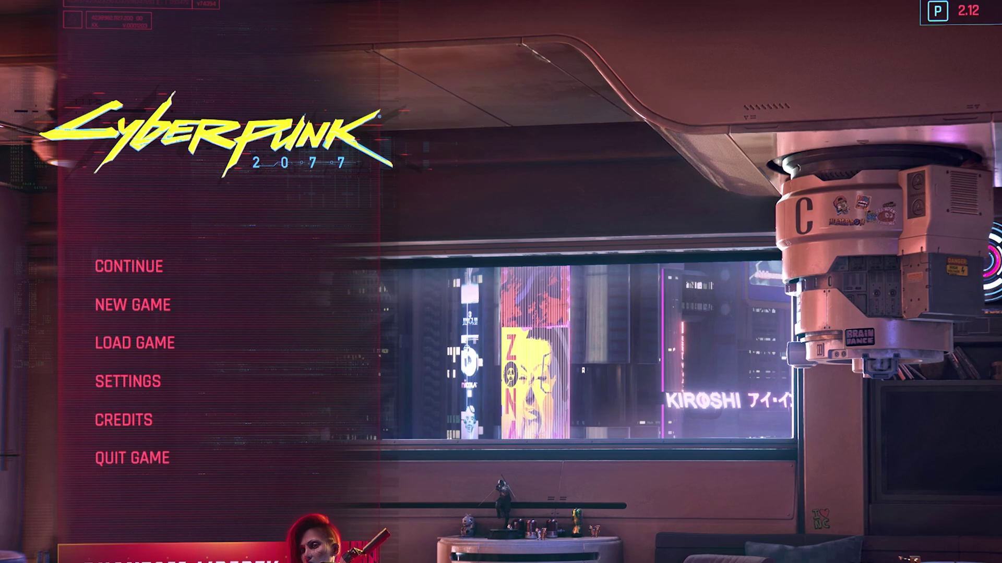
# - Bring up the overlay in game with Alt+Z and check the empty Gallery
pyautogui.hotkey('alt', 'z')
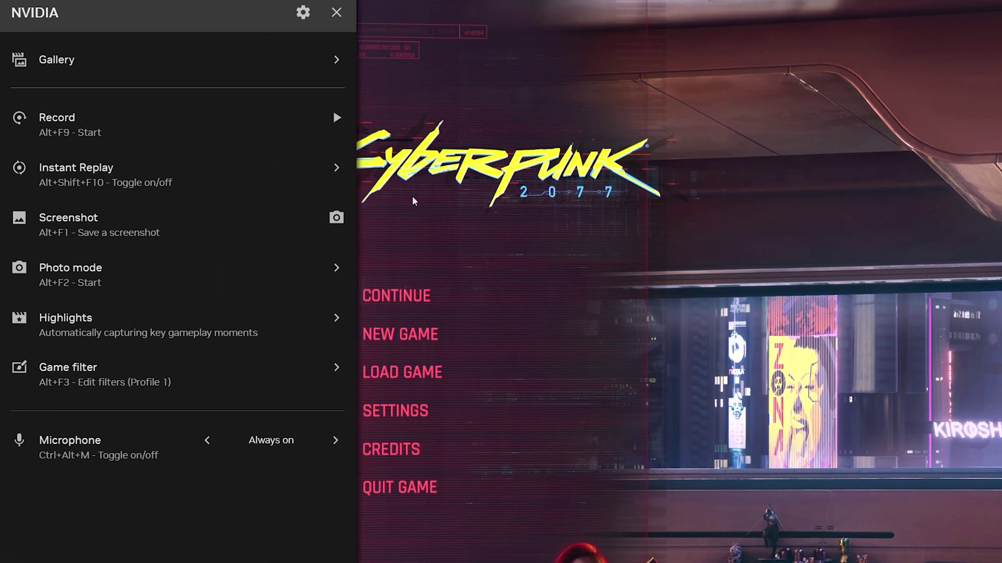
pyautogui.click(222, 54)
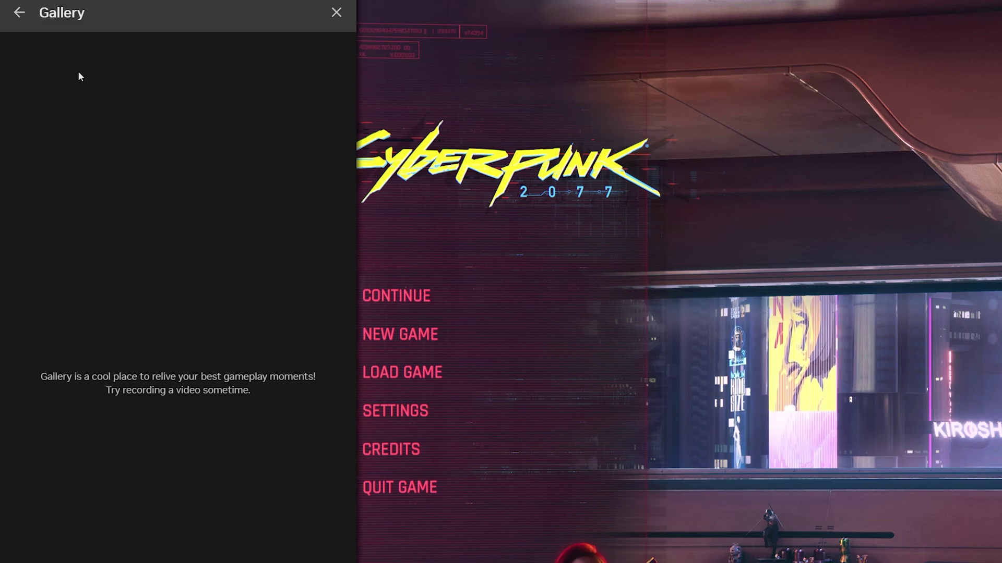
pyautogui.click(19, 13)
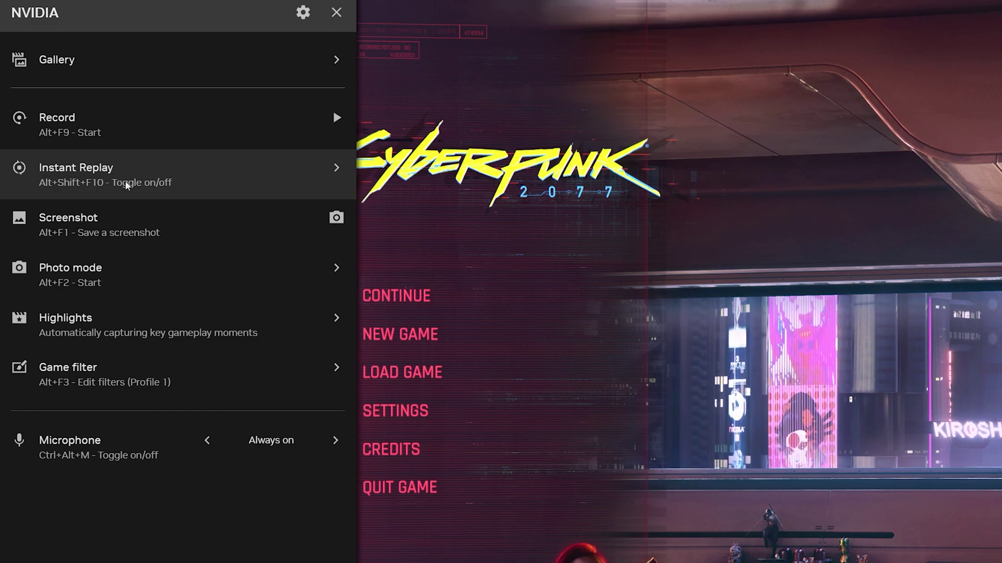
# - Review the Instant Replay video capture settings, then return to the main menu
pyautogui.click(126, 183)
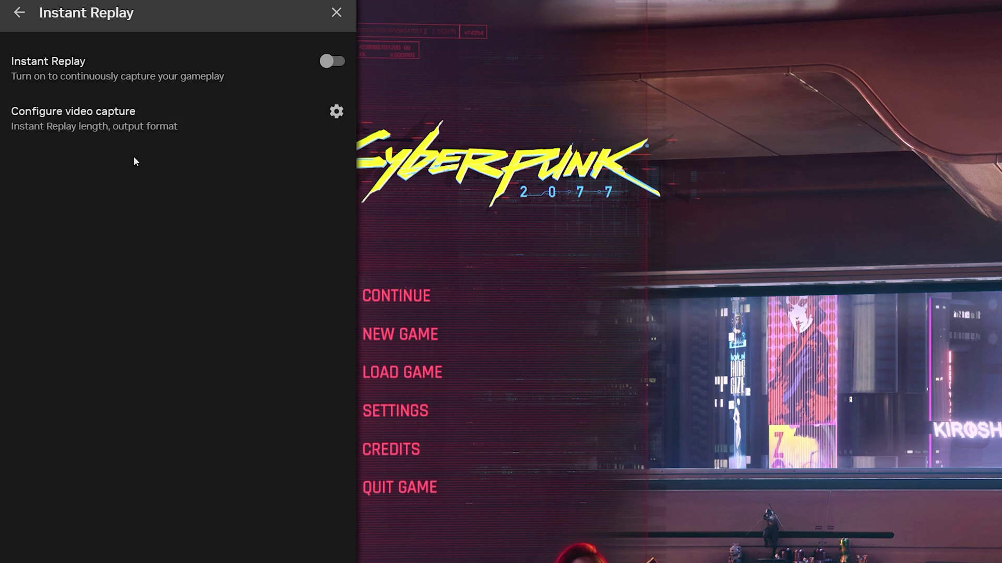
pyautogui.click(336, 111)
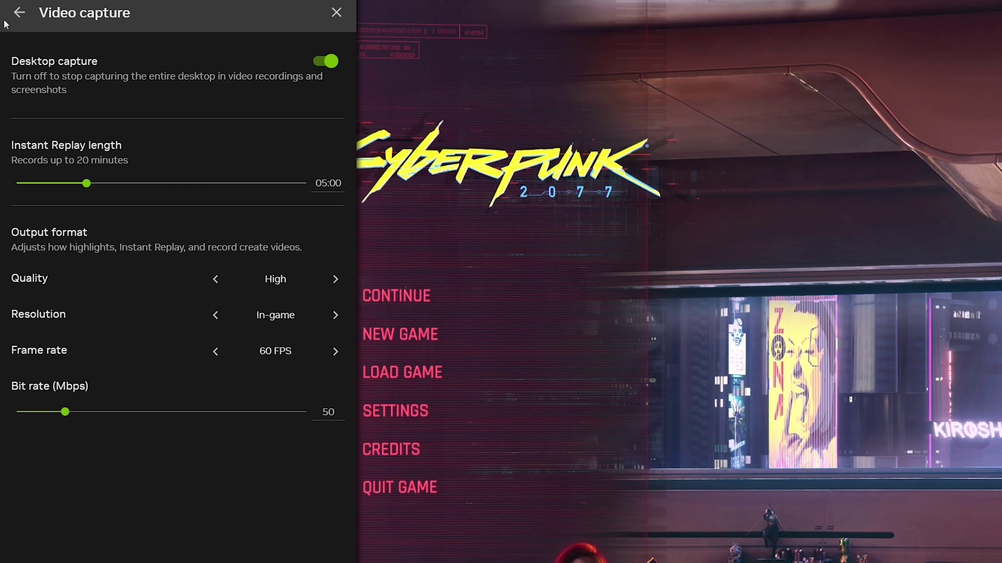
pyautogui.click(19, 12)
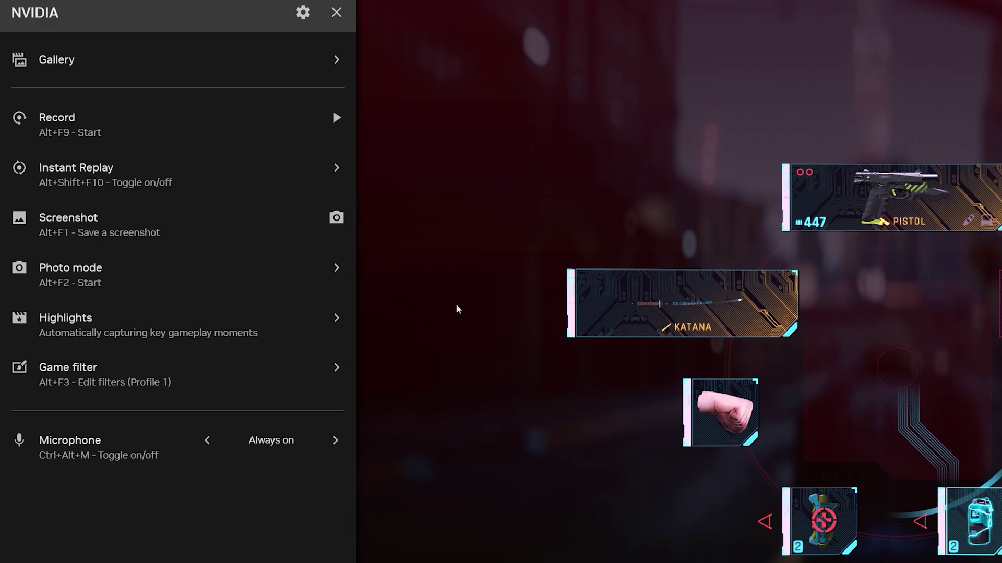
# - In Photo mode, take a shot with the Black & White filter, toggling the composition grid
pyautogui.click(227, 288)
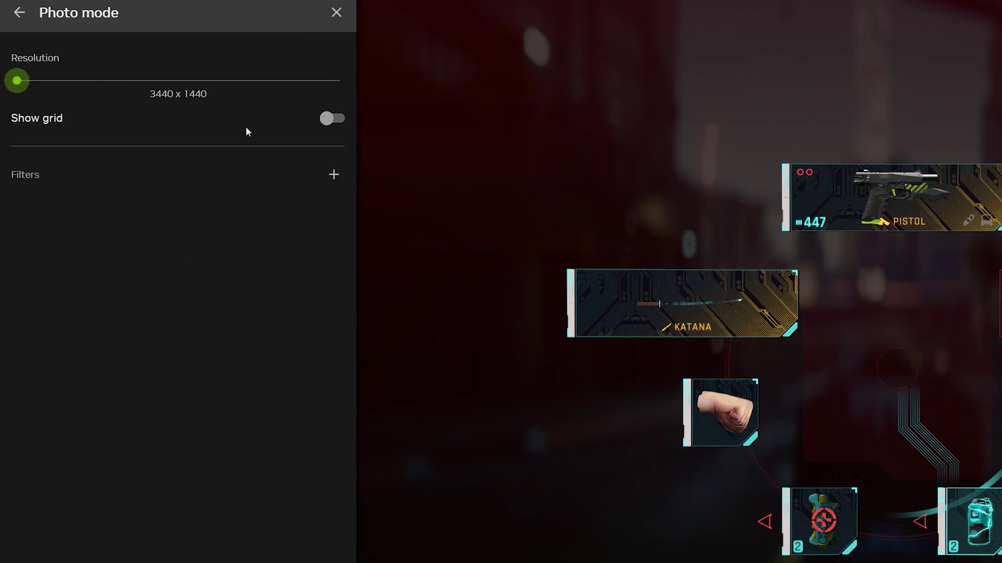
pyautogui.click(329, 120)
pyautogui.click(333, 175)
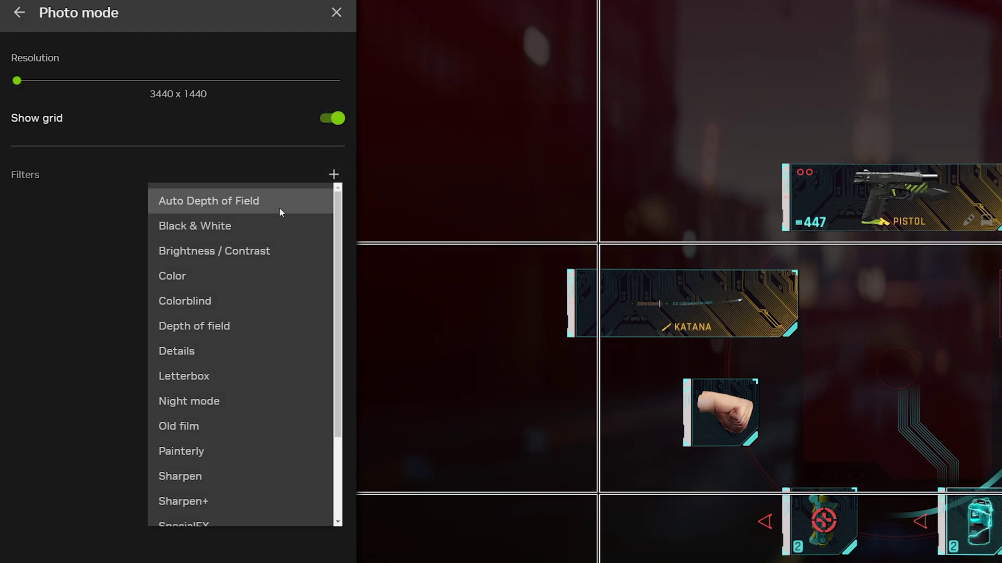
pyautogui.click(81, 209)
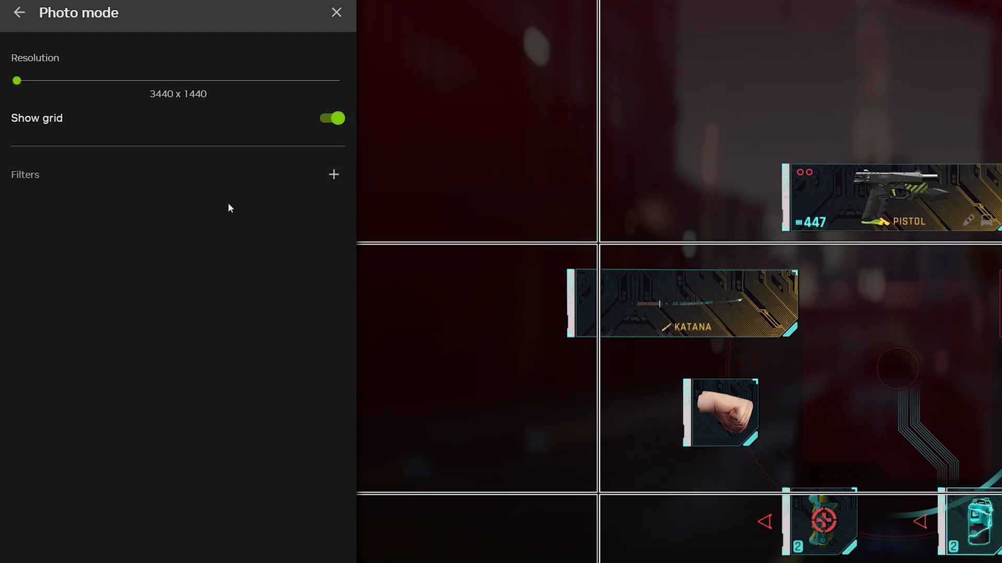
pyautogui.click(333, 174)
pyautogui.click(247, 243)
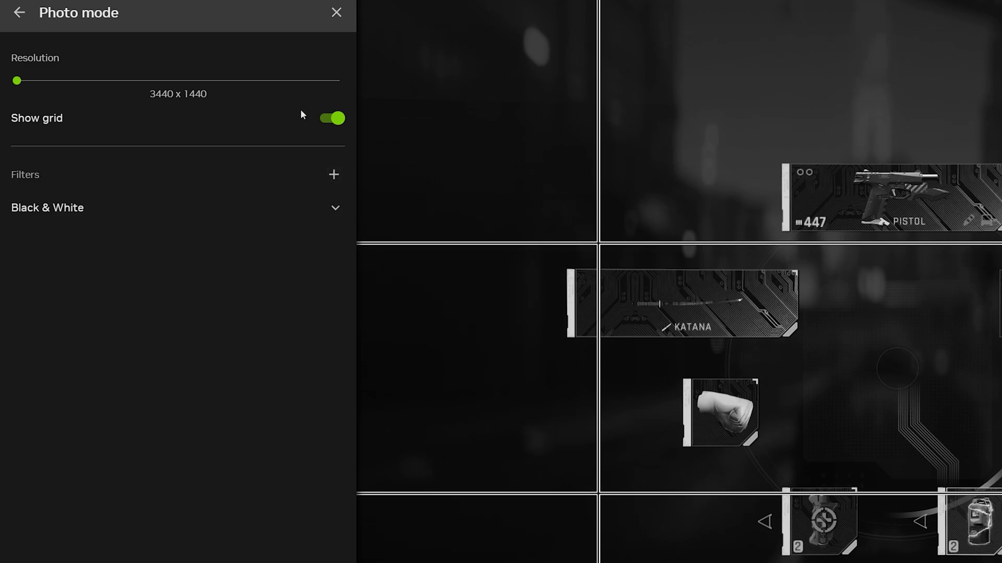
pyautogui.click(332, 118)
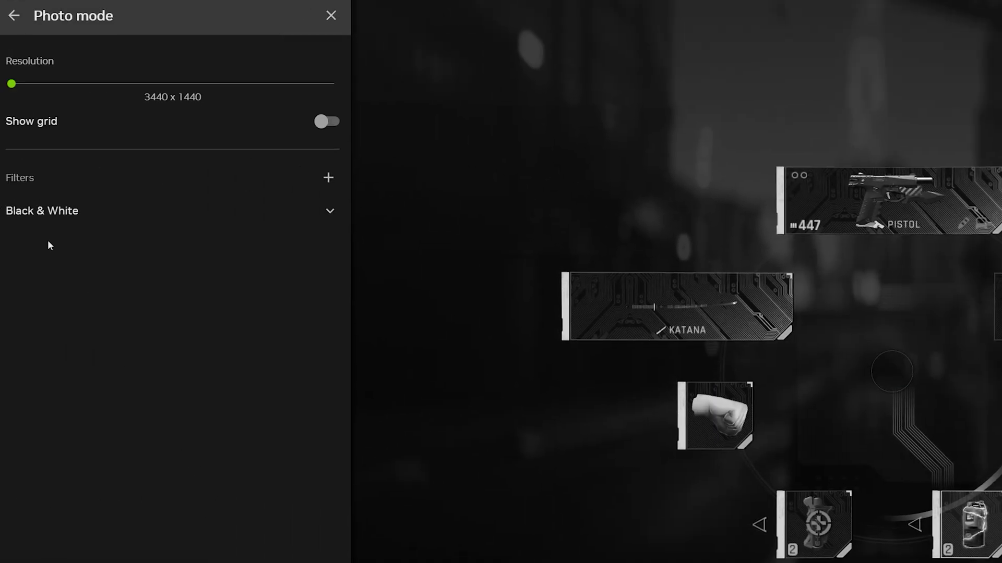
pyautogui.click(17, 15)
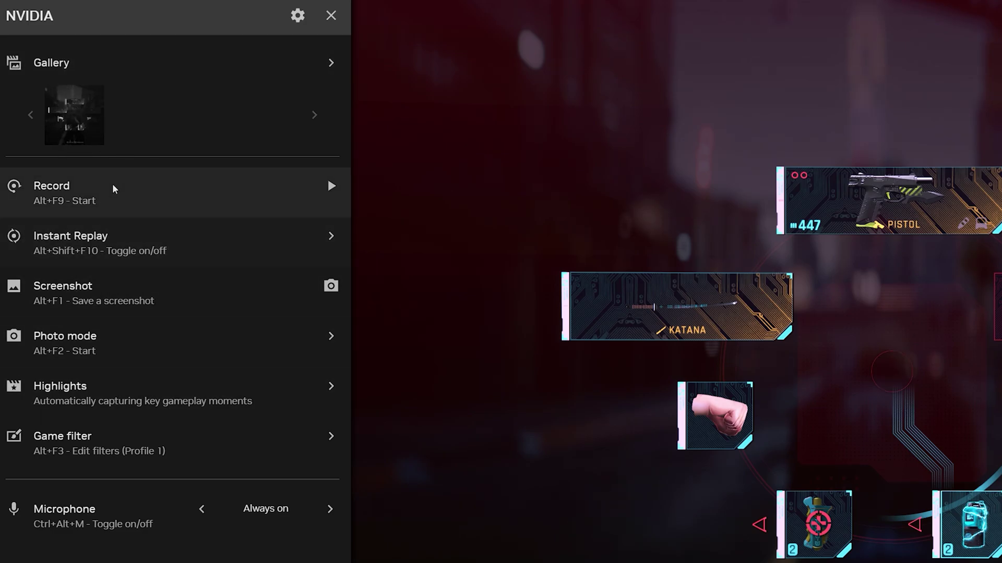
# - Preview the latest gallery screenshot, look over Highlights, and open Cyberpunk 2077's Game filter settings
pyautogui.click(75, 115)
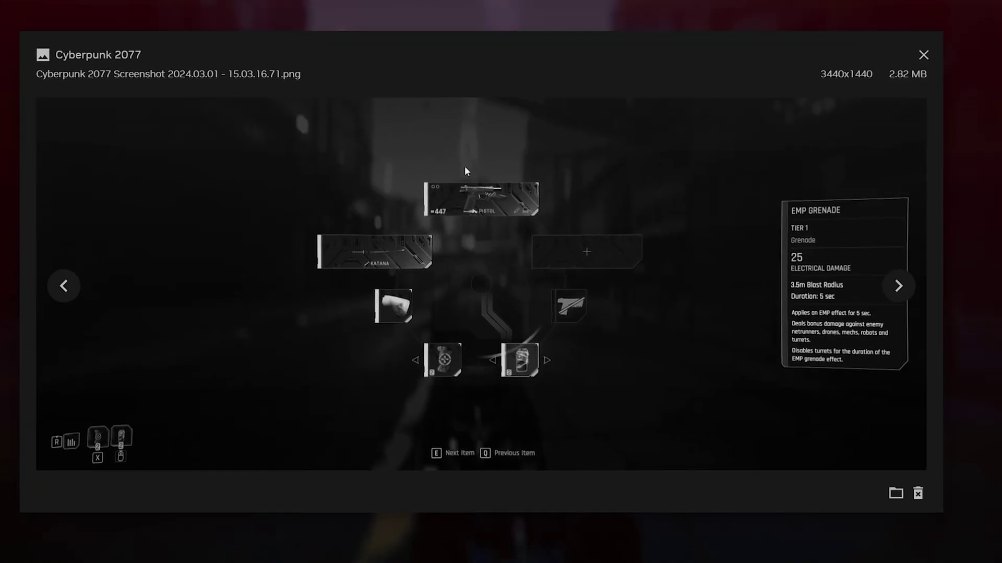
pyautogui.click(922, 56)
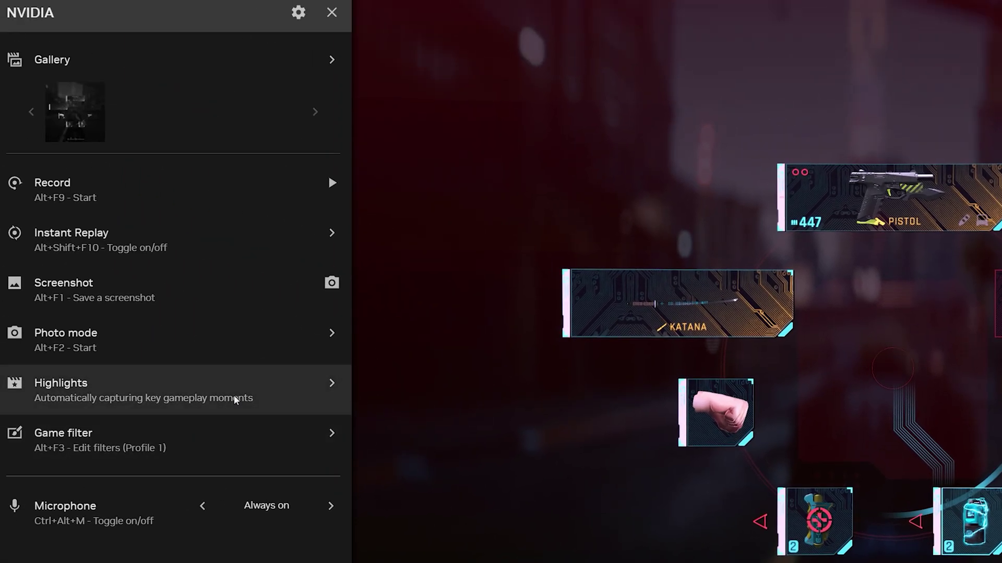
pyautogui.click(260, 407)
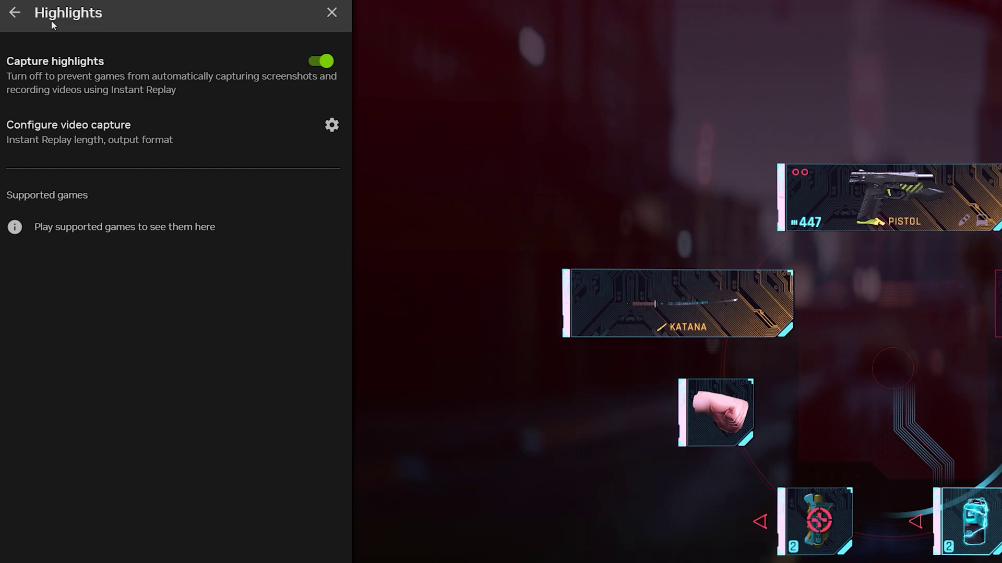
pyautogui.click(16, 16)
pyautogui.click(170, 438)
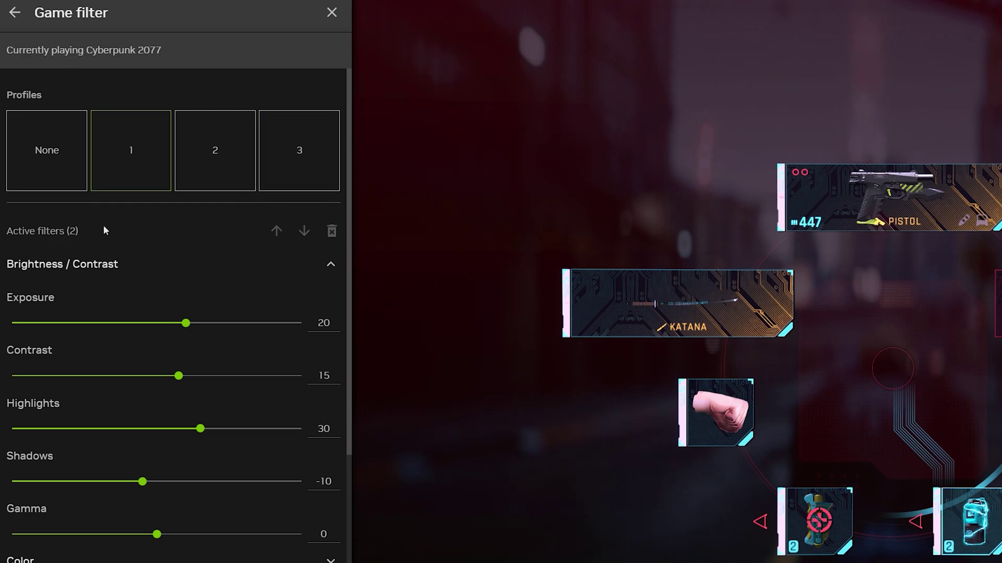
# - Delete the Brightness / Contrast and Color filters from the active filters
pyautogui.click(339, 266)
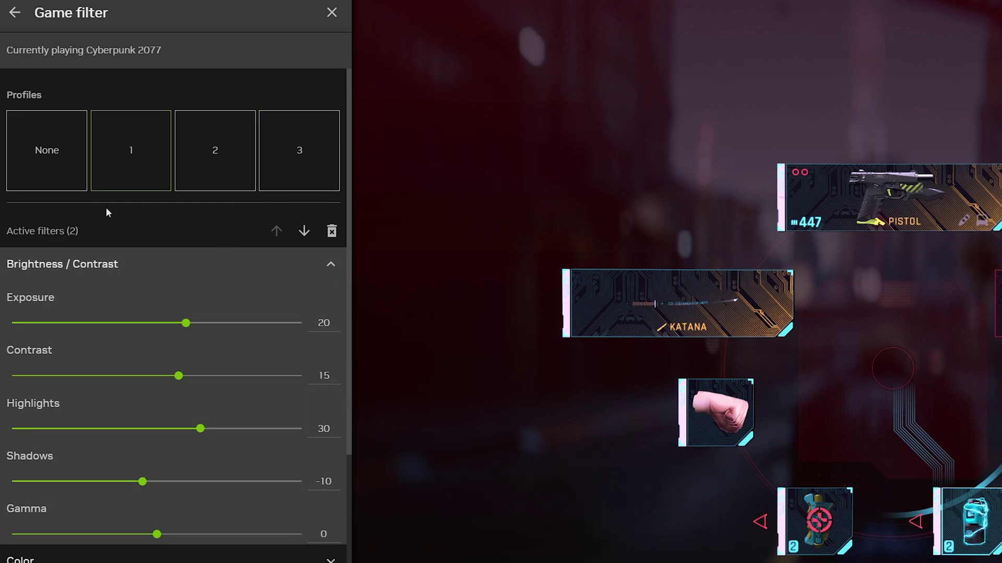
pyautogui.click(336, 263)
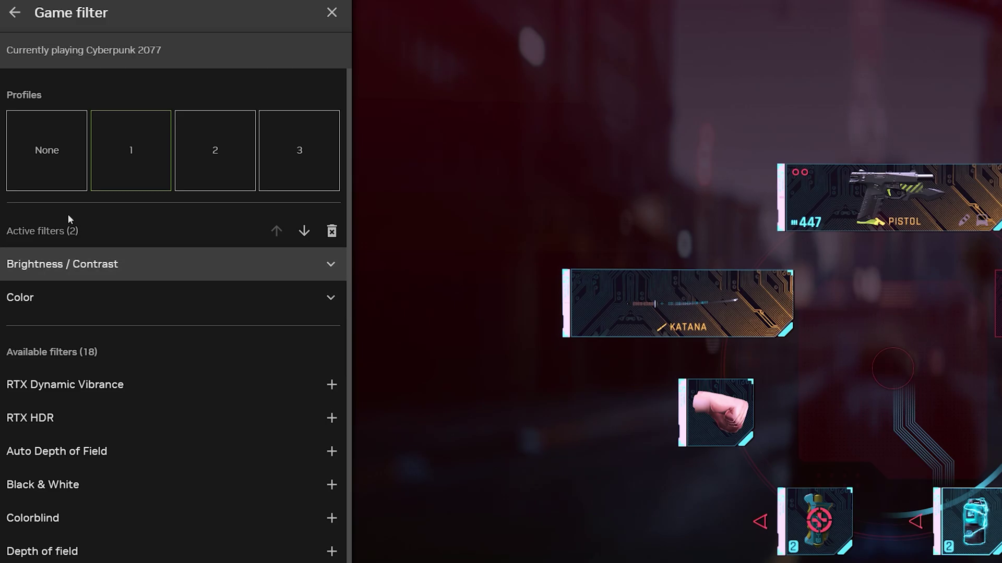
pyautogui.click(332, 231)
pyautogui.click(305, 265)
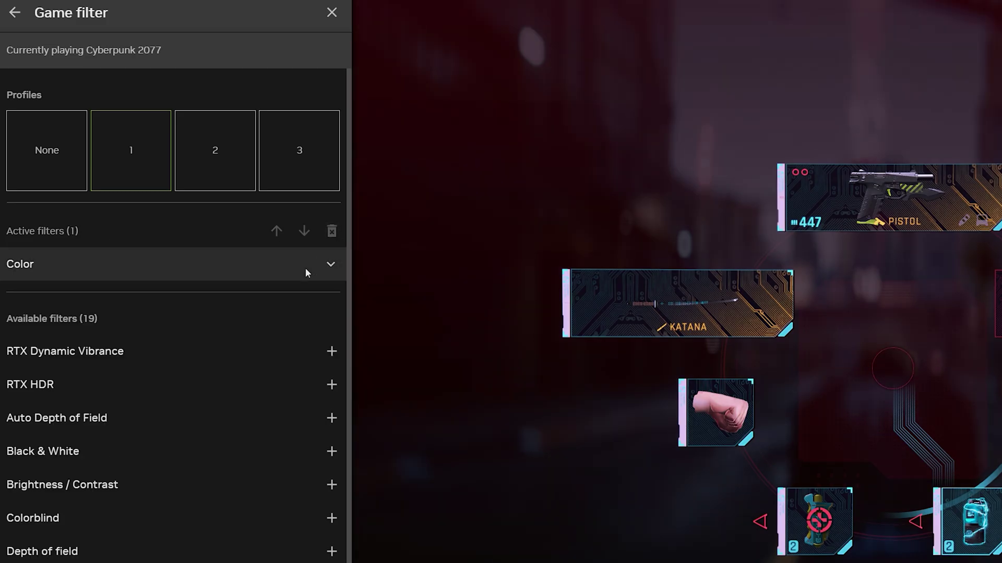
pyautogui.click(332, 231)
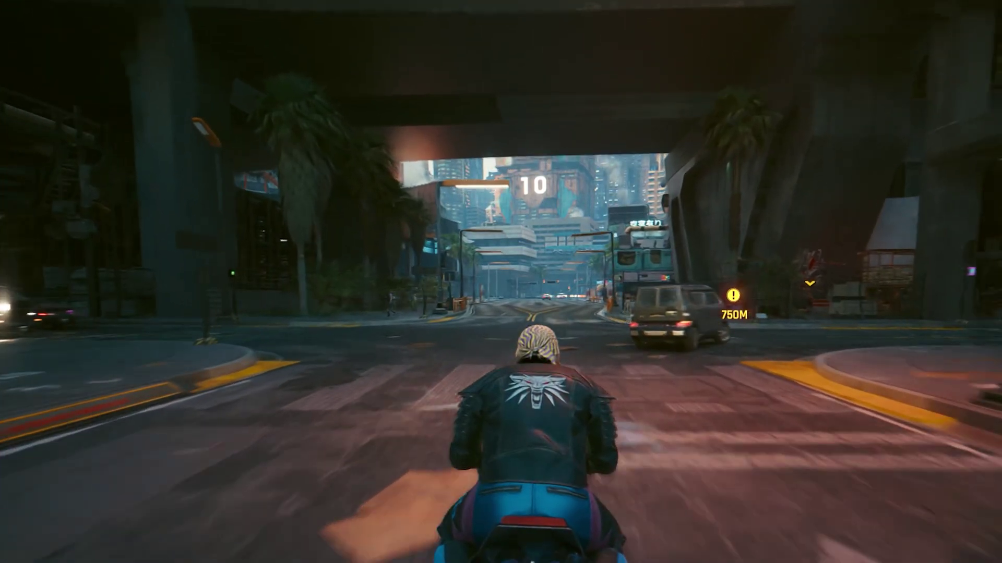
# - Add RTX Dynamic Vibrance (Intensity 50%, Saturation boost 25%) as a game filter and close the overlay
pyautogui.hotkey('alt', 'z')
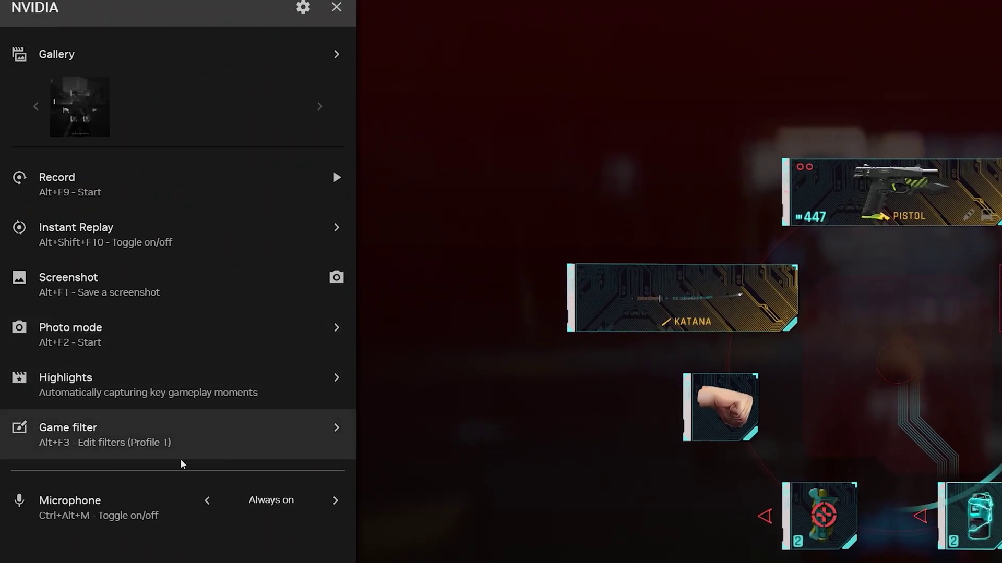
pyautogui.click(186, 446)
pyautogui.scroll(-1, 146, 323)
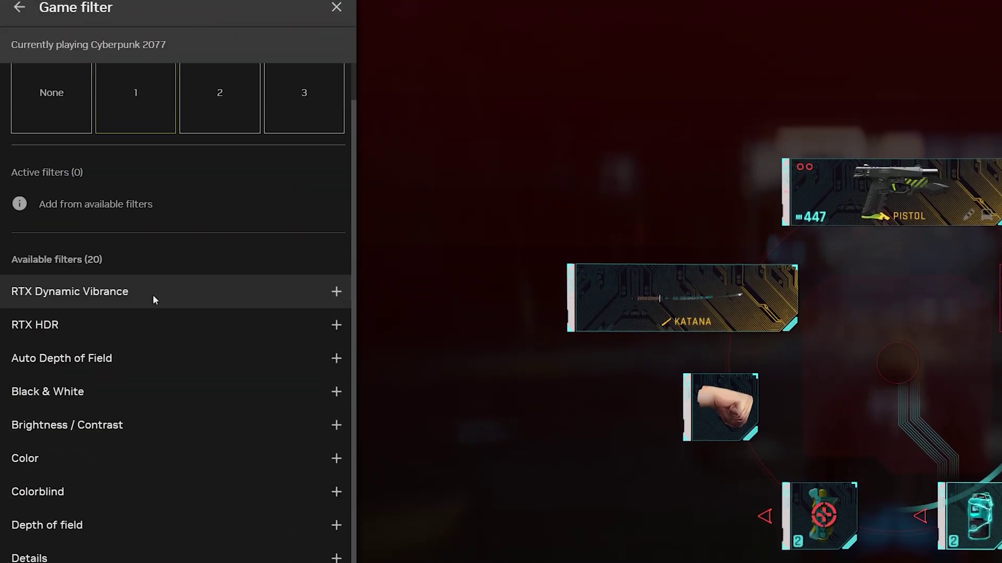
pyautogui.click(152, 297)
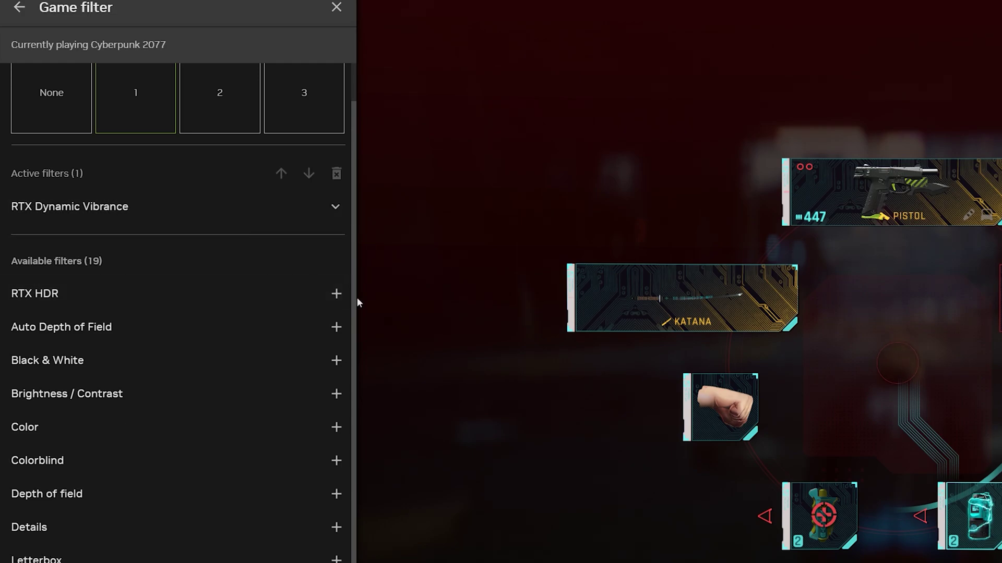
pyautogui.click(335, 206)
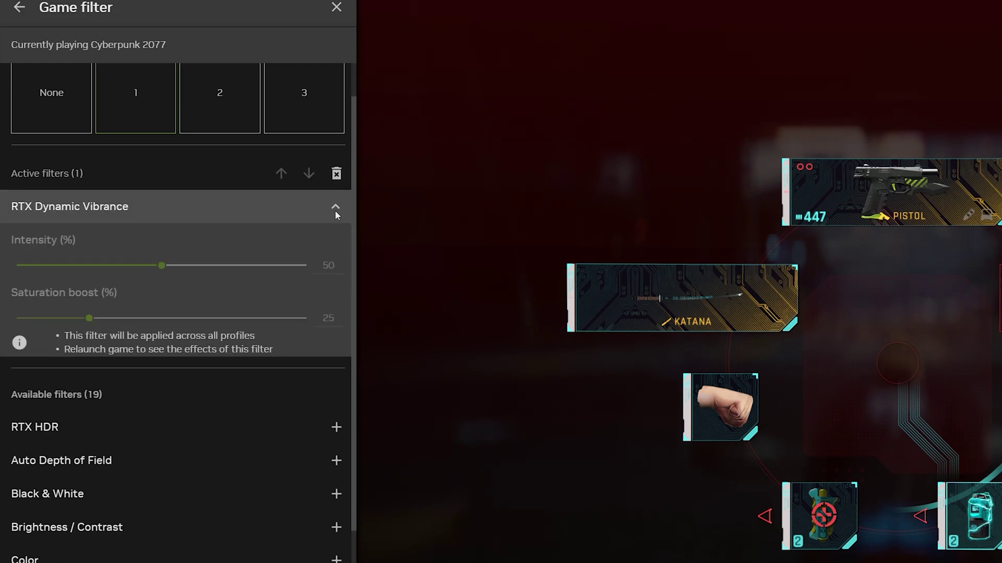
pyautogui.click(335, 209)
pyautogui.press('Escape')
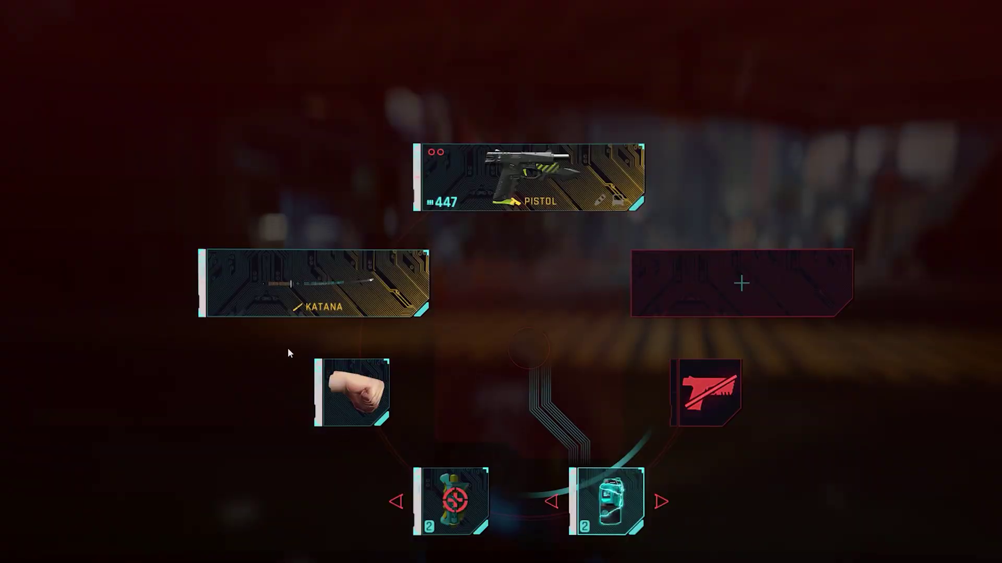
# - Add the Black & White filter beside RTX Dynamic Vibrance, turning the game greyscale
pyautogui.hotkey('alt', 'z')
pyautogui.click(258, 472)
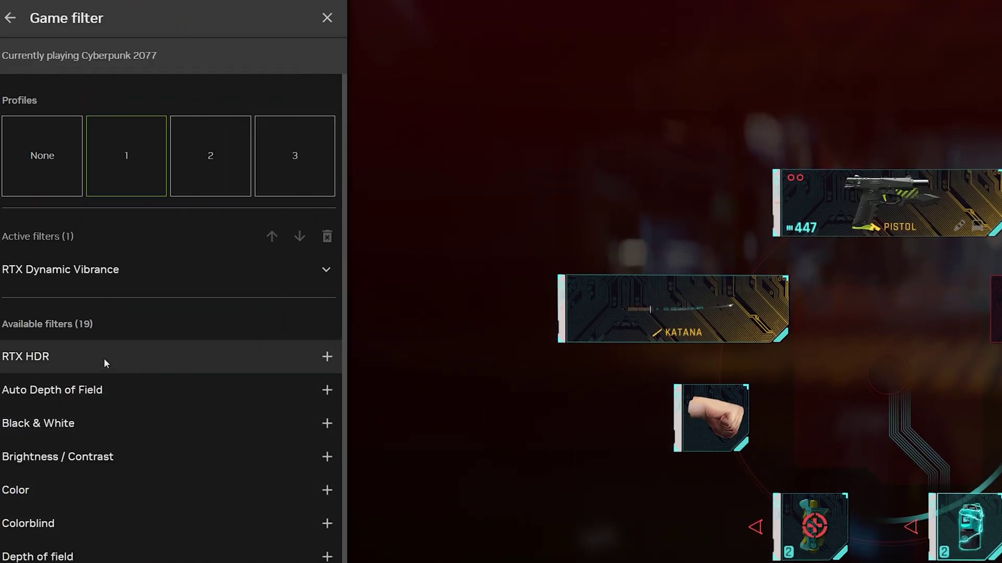
pyautogui.click(94, 430)
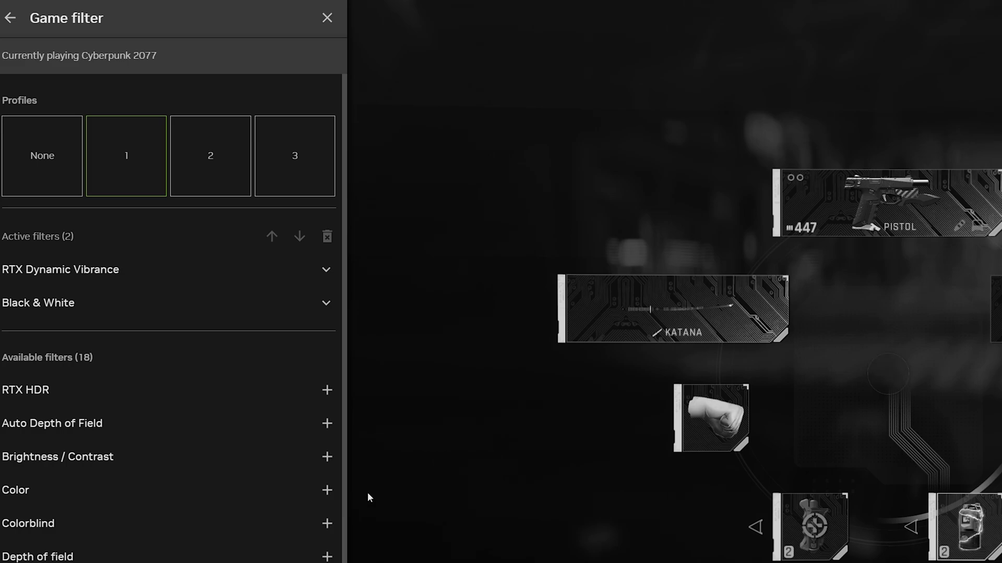
pyautogui.press('Escape')
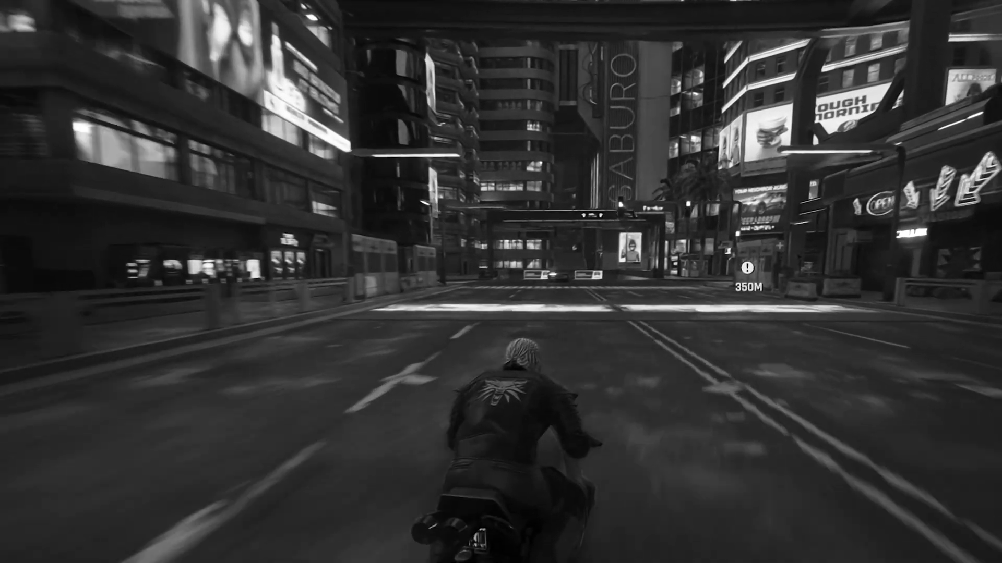
# - Ride the motorcycle out of the alley, through the tunnel and into the greyscale city
pyautogui.press('w')
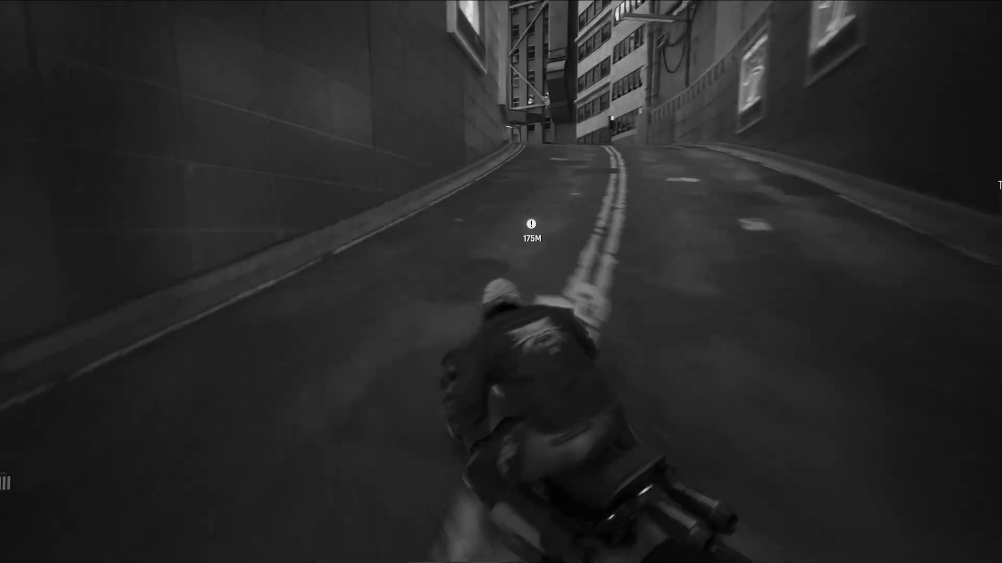
pyautogui.press('d')
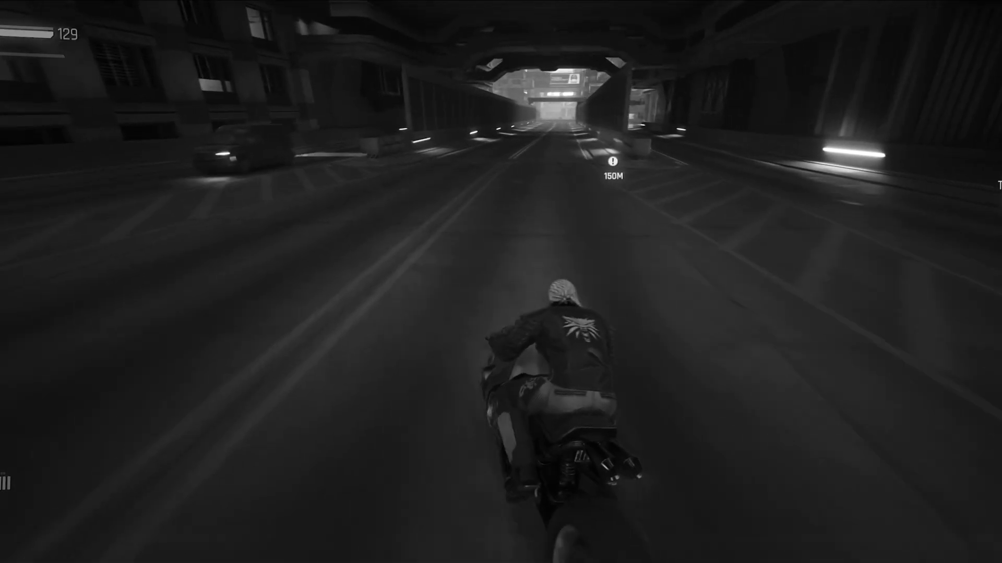
pyautogui.press('w')
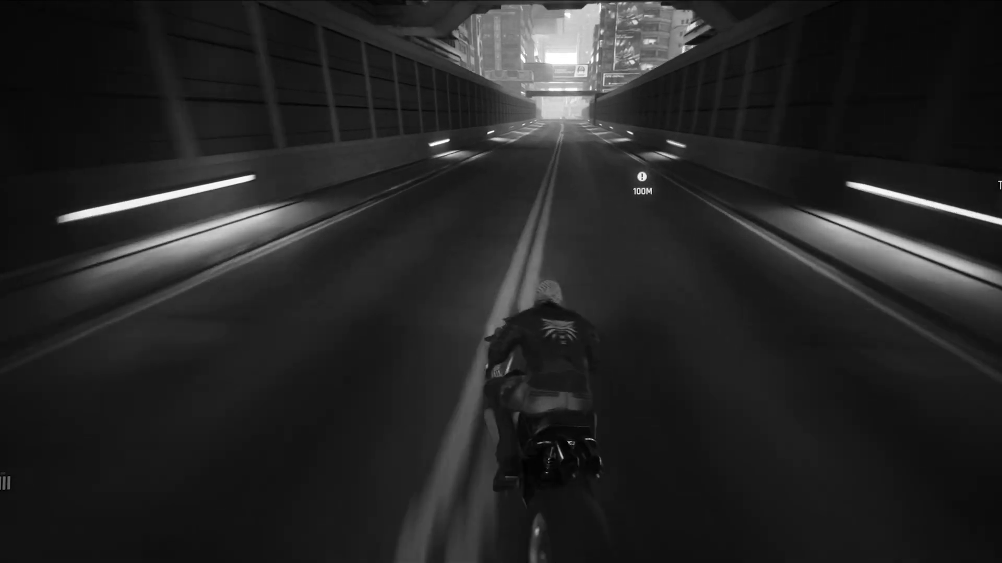
pyautogui.press('w')
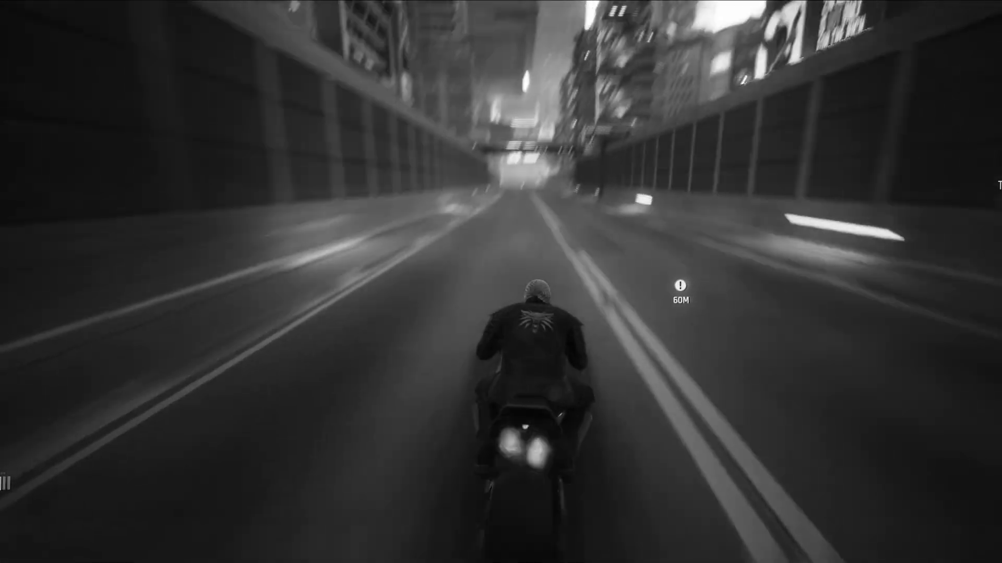
pyautogui.press('w')
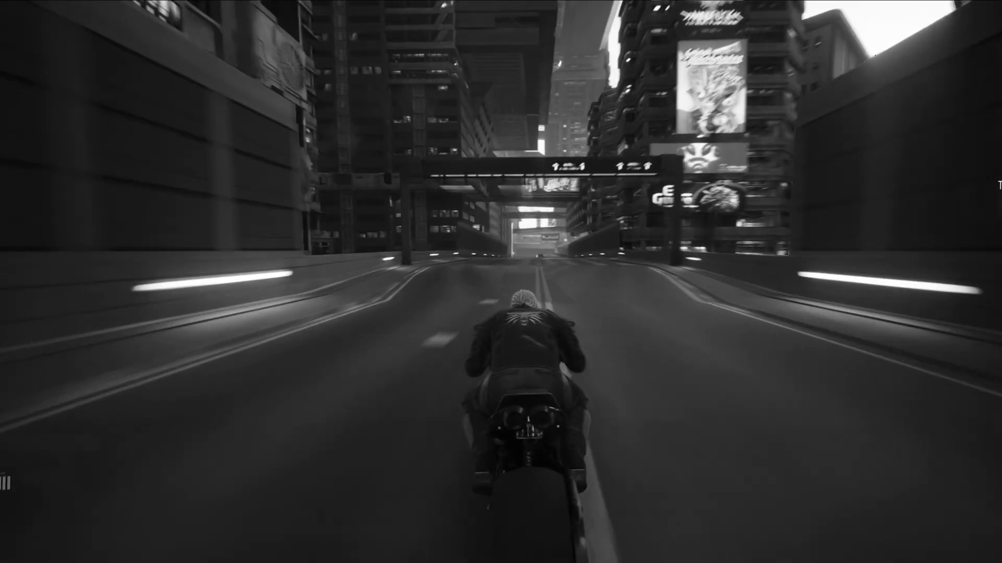
pyautogui.press('w')
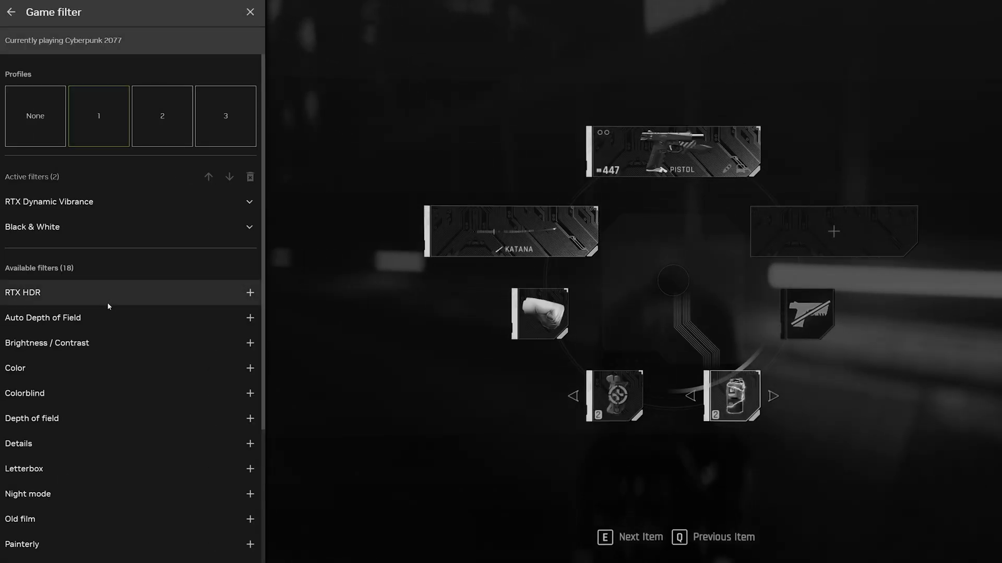
# - Remove the Black & White filter from the active filters
pyautogui.click(250, 228)
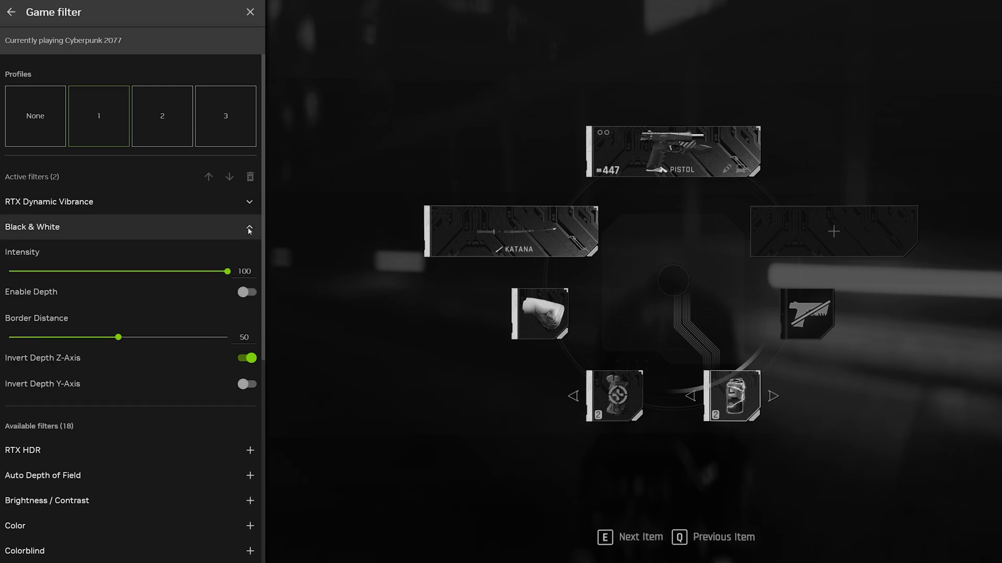
pyautogui.click(250, 228)
pyautogui.click(136, 235)
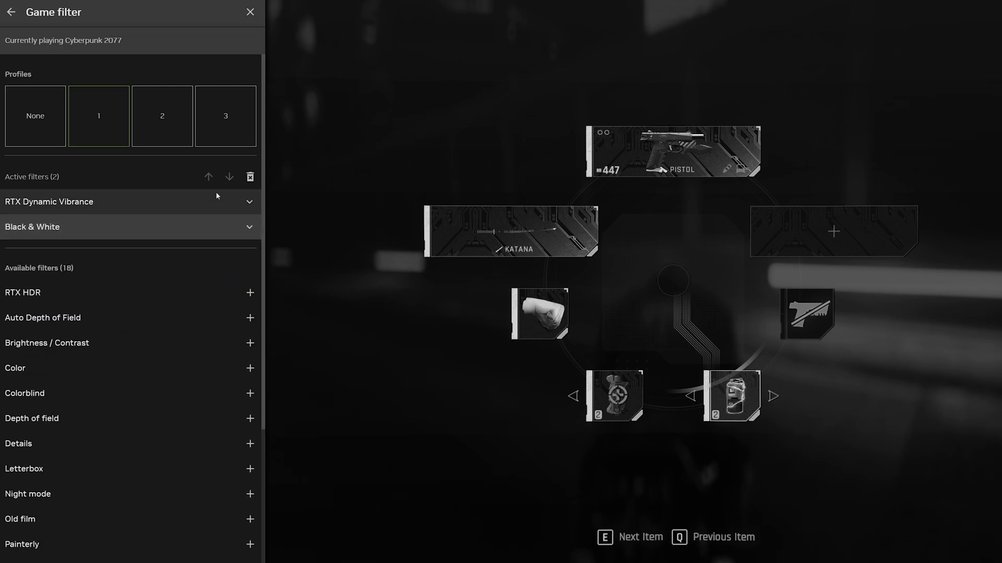
pyautogui.click(251, 177)
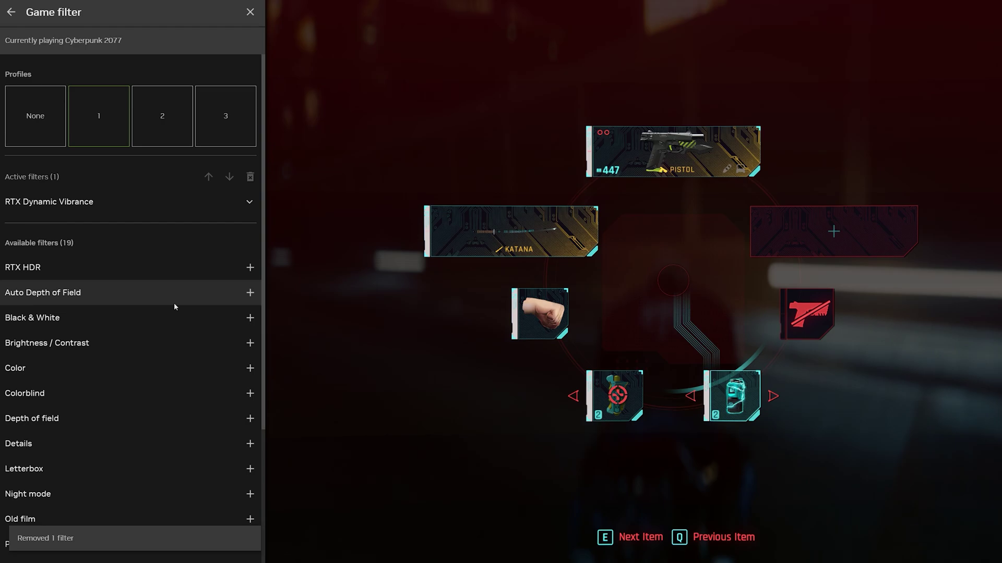
# - Add Auto Depth of Field, then remove it, leaving only RTX Dynamic Vibrance
pyautogui.click(250, 292)
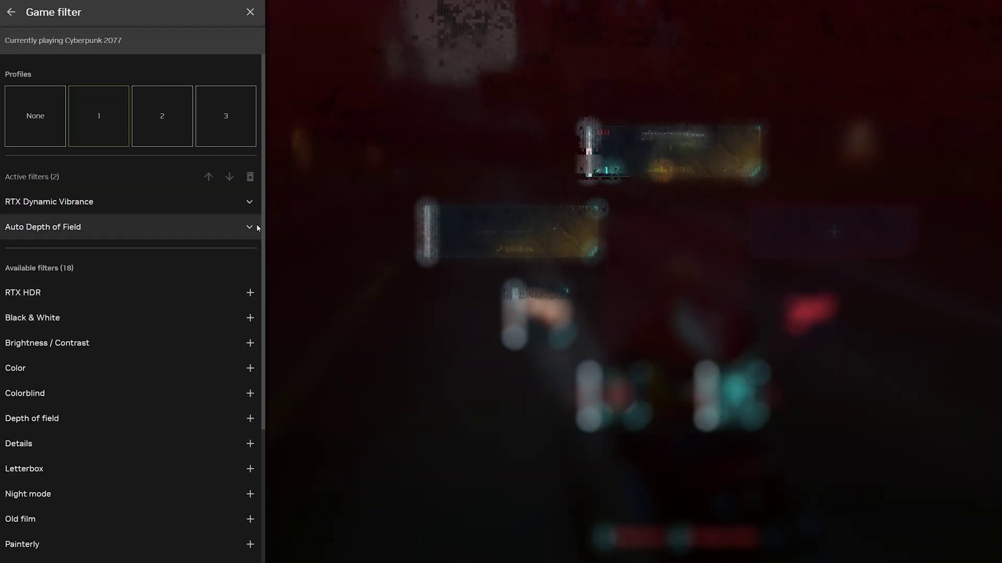
pyautogui.click(140, 226)
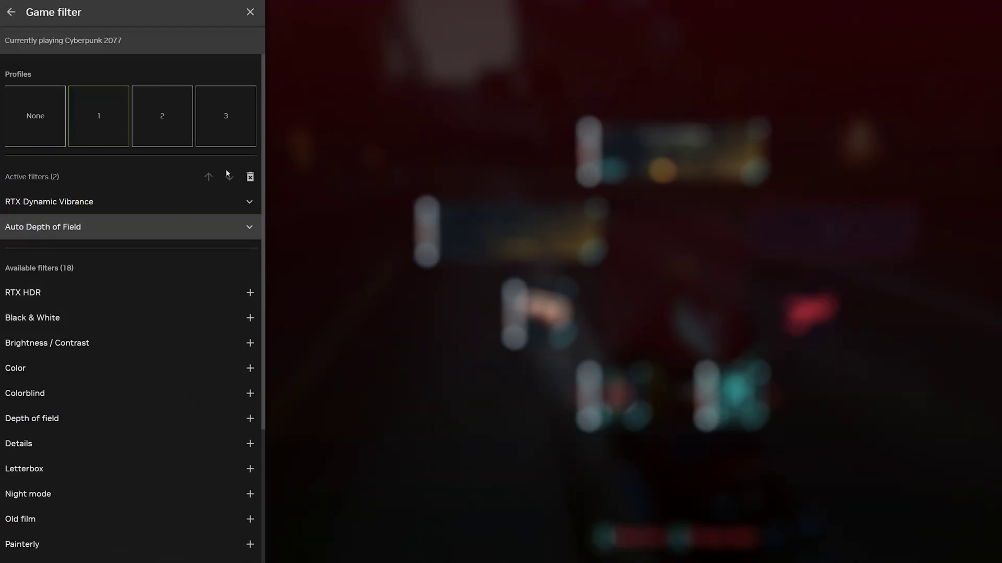
pyautogui.click(250, 176)
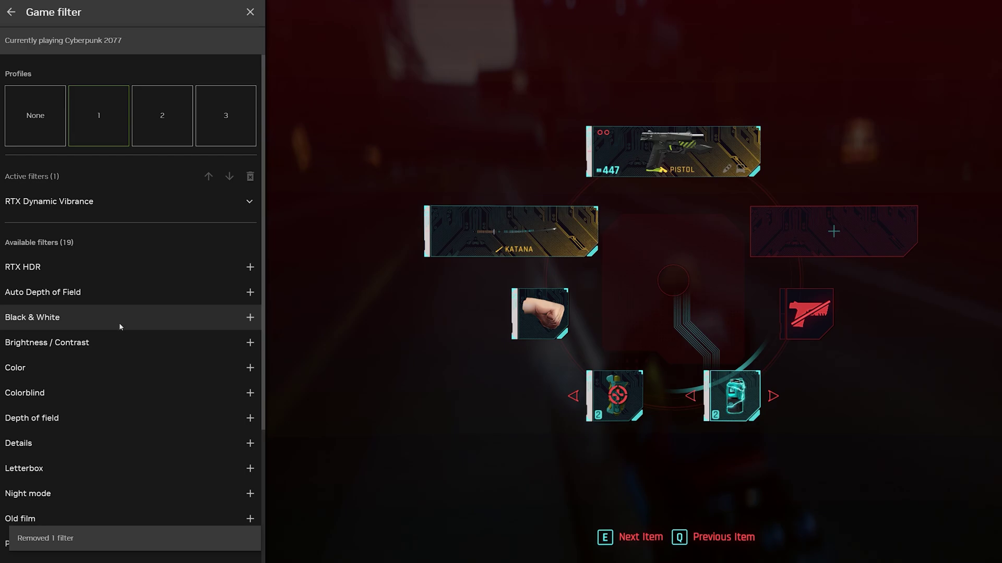
# - Add Brightness / Contrast with Exposure 8, Contrast 38, Highlights -78, Shadows 16, then close the overlay
pyautogui.scroll(-1, 119, 327)
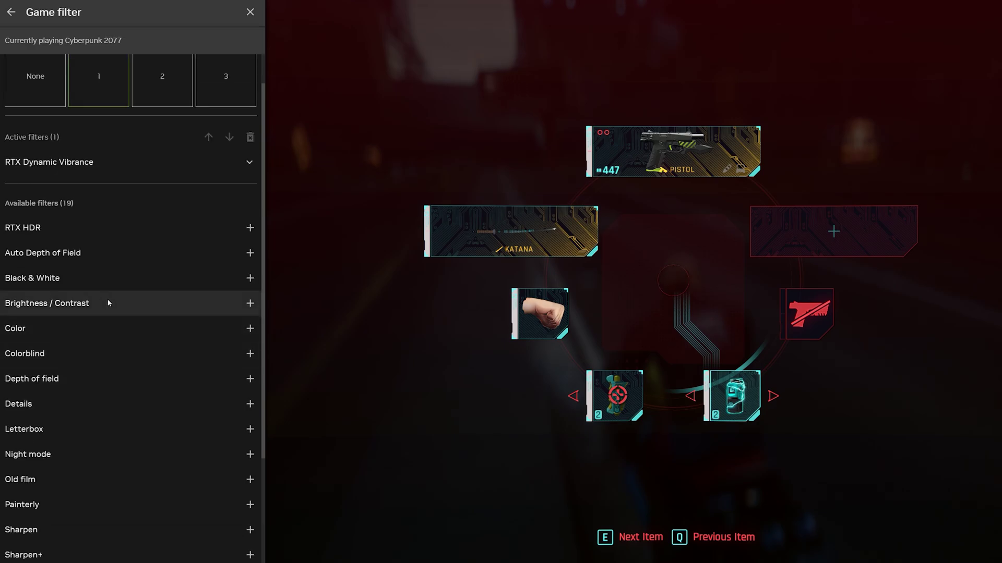
pyautogui.click(251, 303)
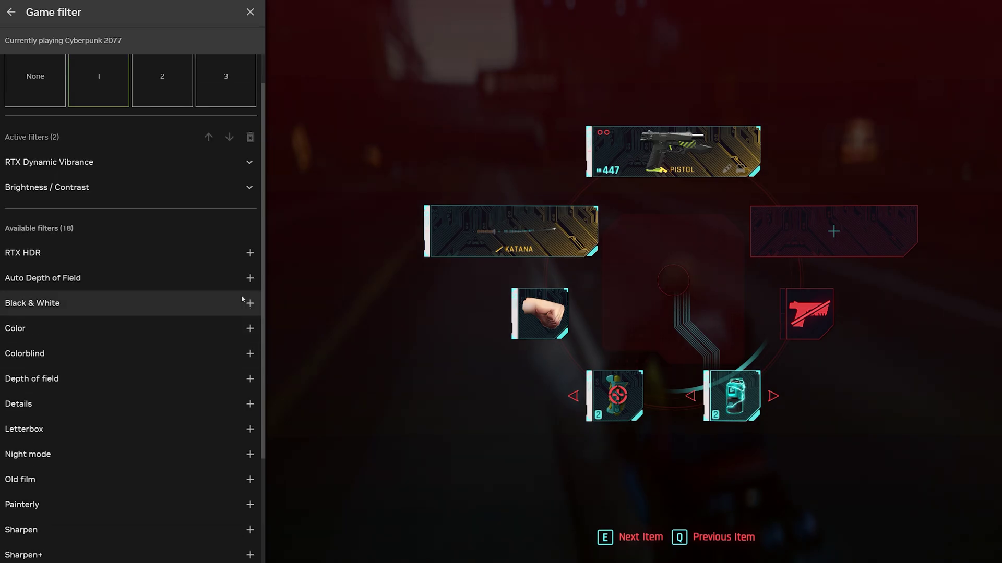
pyautogui.click(249, 190)
pyautogui.moveTo(146, 233)
pyautogui.mouseDown()
pyautogui.moveTo(179, 231)
pyautogui.moveTo(118, 231)
pyautogui.moveTo(188, 231)
pyautogui.moveTo(126, 232)
pyautogui.mouseUp()
pyautogui.moveTo(135, 272); pyautogui.dragTo(90, 273)
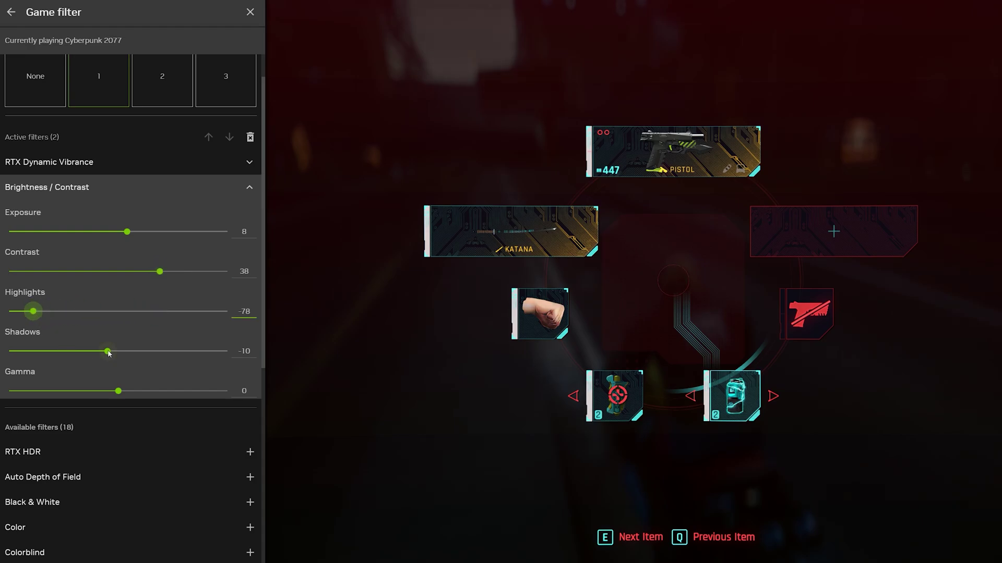
pyautogui.moveTo(108, 352); pyautogui.dragTo(136, 353)
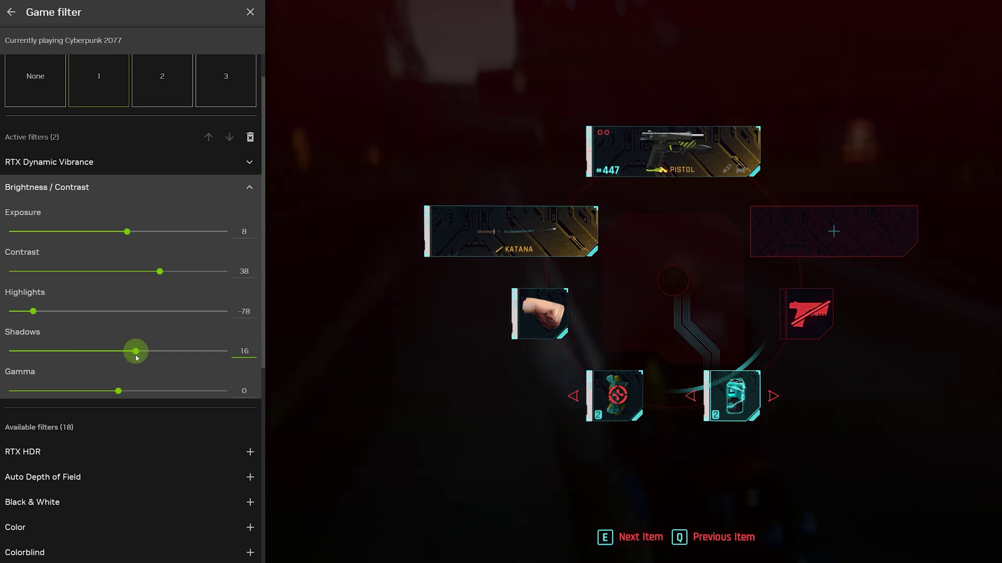
pyautogui.click(116, 392)
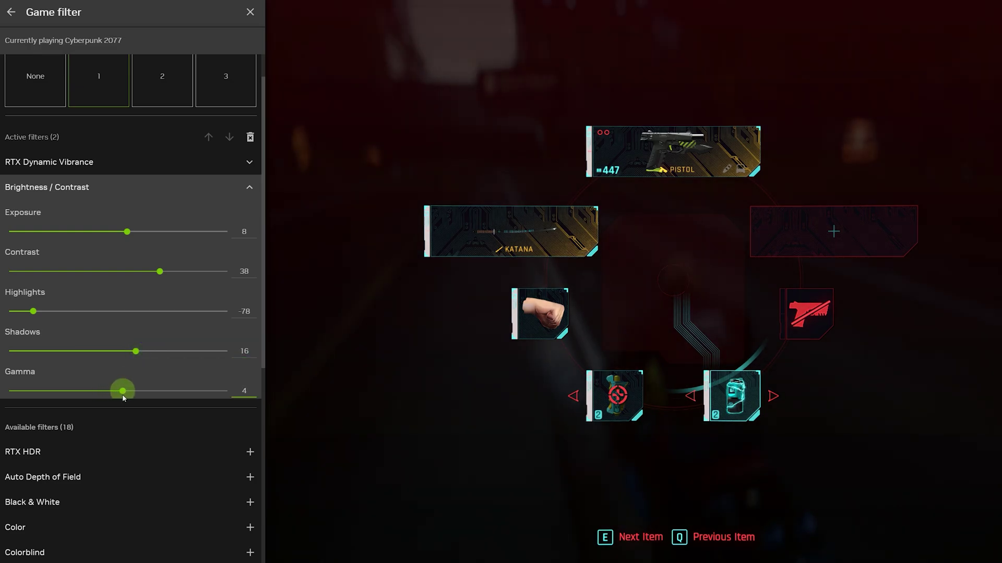
pyautogui.hotkey('alt', 'z')
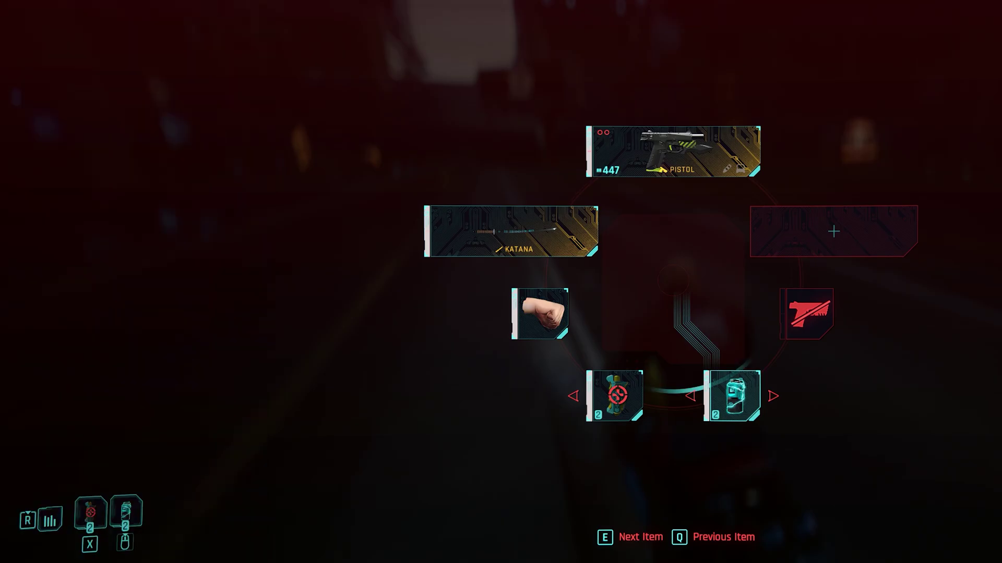
# - Test-ride the motorcycle along the highway and through the underpass, then reopen Game filter with Alt+F3
pyautogui.press('w')
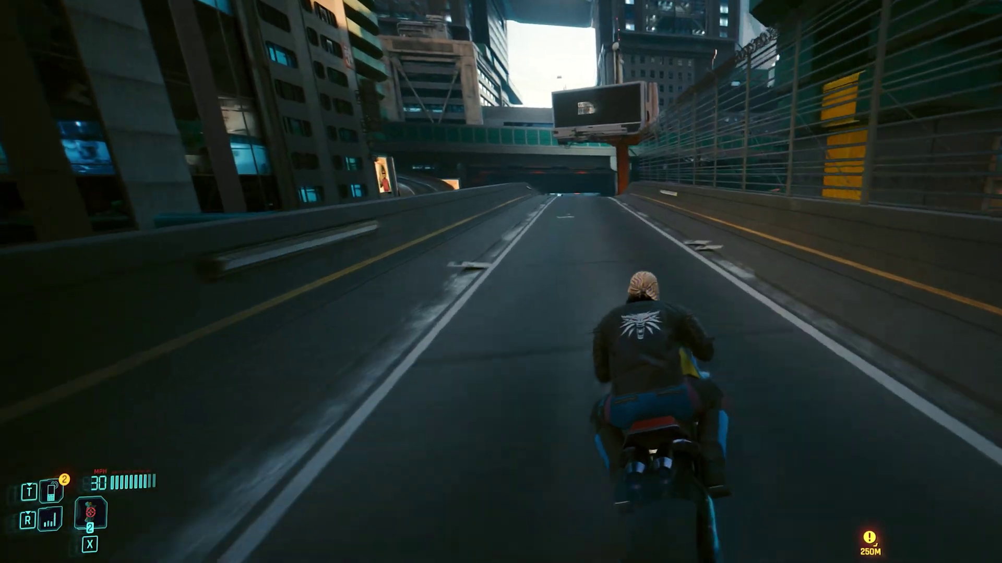
pyautogui.press('w')
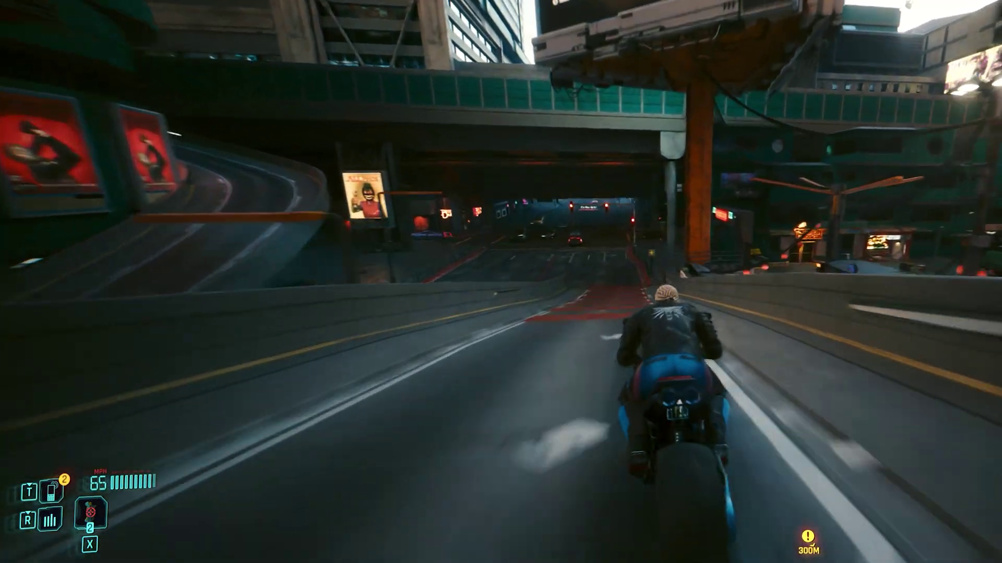
pyautogui.press('w')
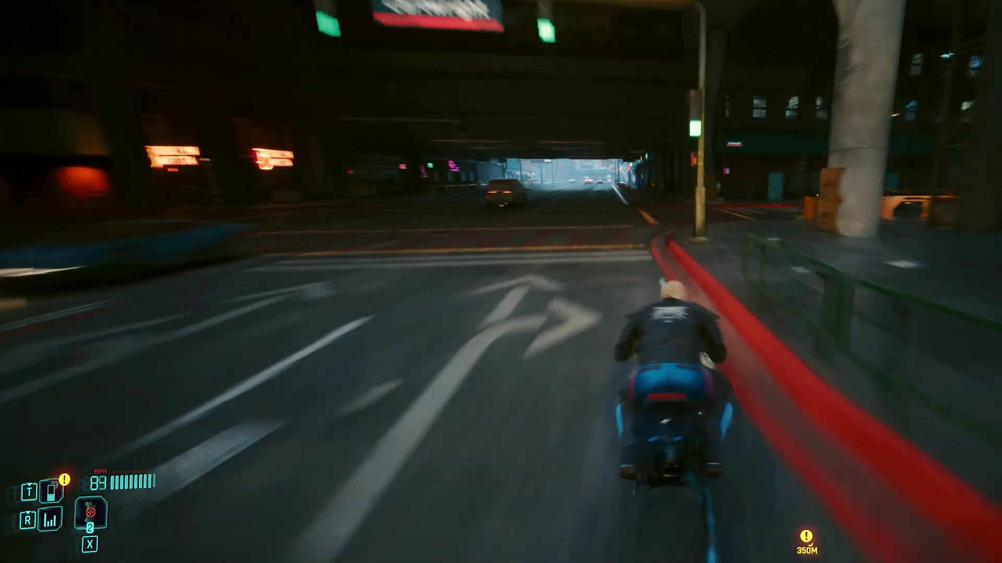
pyautogui.press('w')
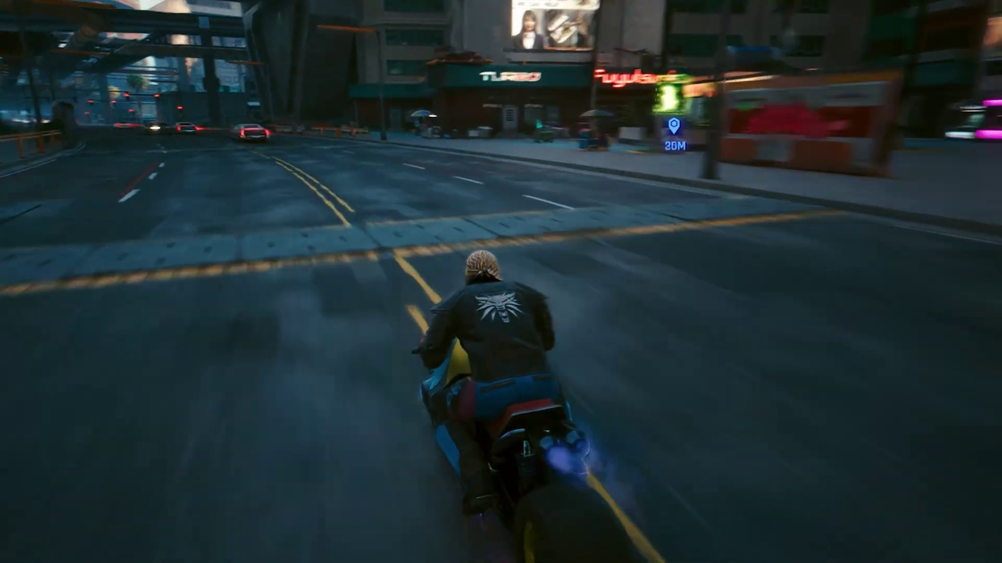
pyautogui.press('w')
pyautogui.press('a')
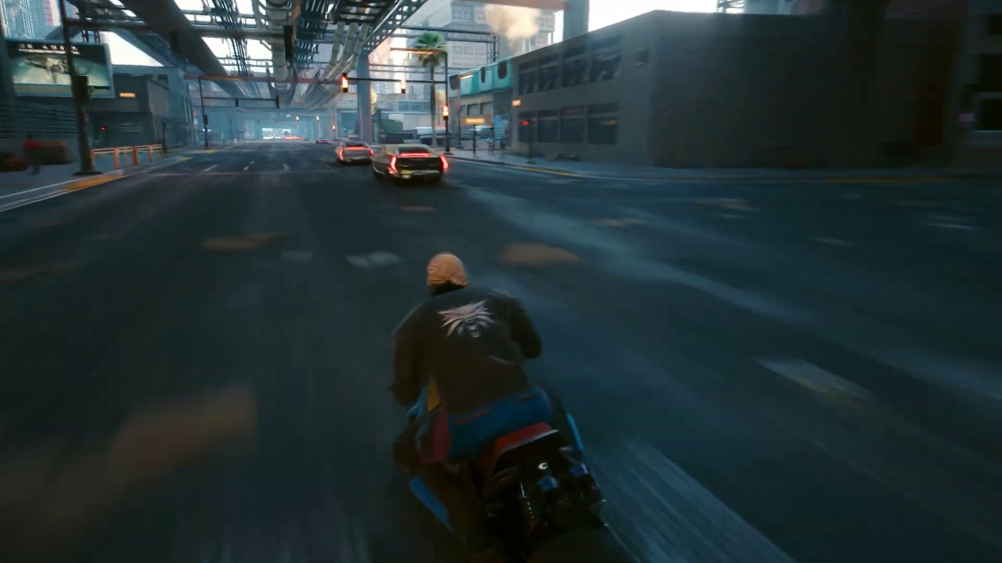
pyautogui.press('w')
pyautogui.hotkey('alt', 'F3')
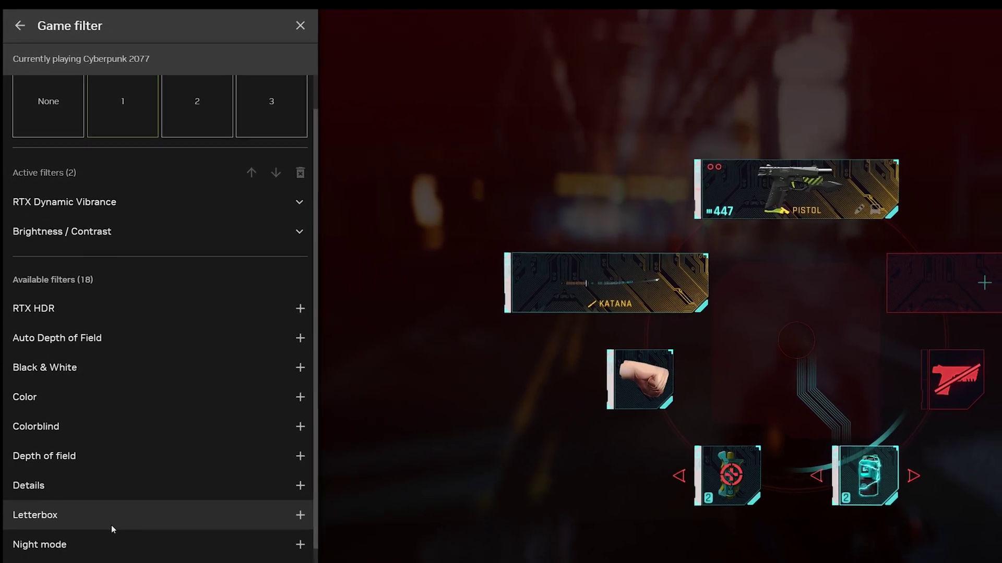
# - Add the Letterbox filter and adjust its horizontal and vertical scale
pyautogui.click(119, 553)
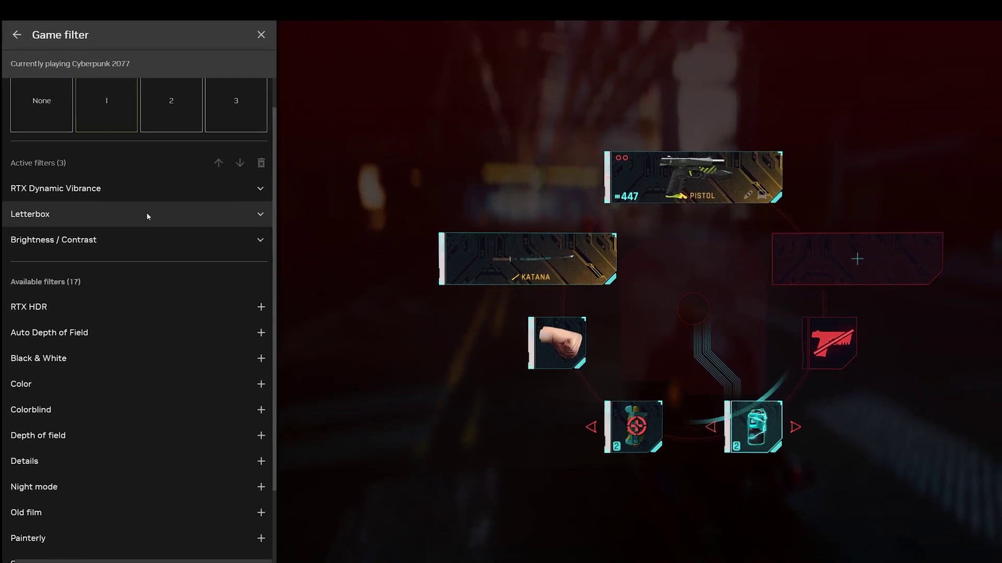
pyautogui.click(243, 207)
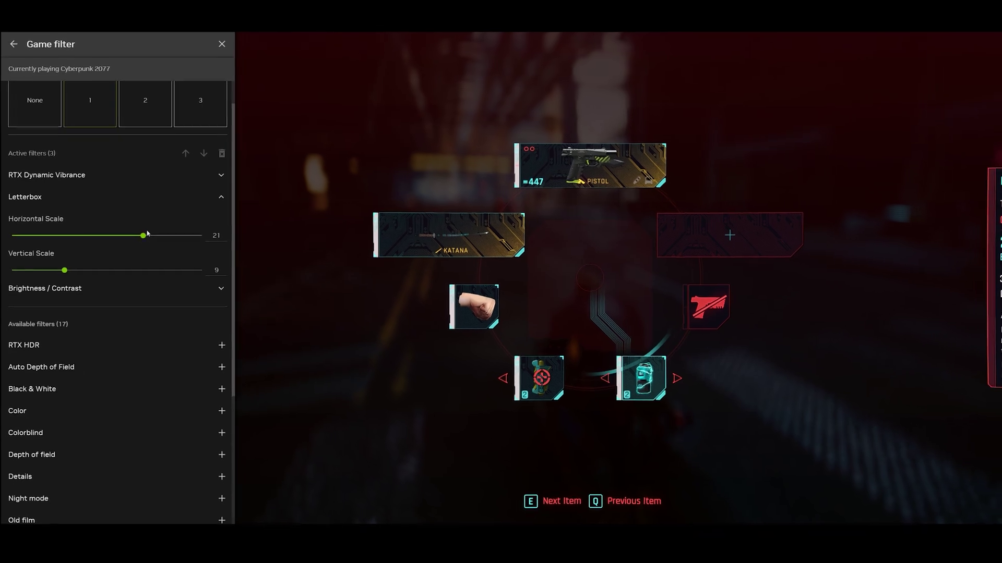
pyautogui.moveTo(130, 223)
pyautogui.mouseDown()
pyautogui.moveTo(157, 223)
pyautogui.moveTo(130, 225)
pyautogui.moveTo(142, 226)
pyautogui.mouseUp()
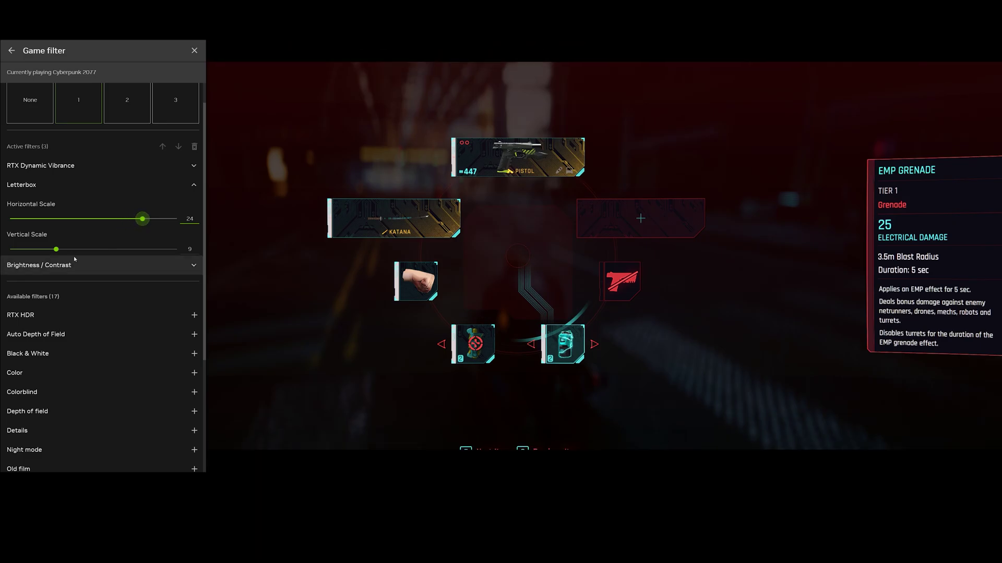
pyautogui.moveTo(56, 249); pyautogui.dragTo(56, 249)
pyautogui.scroll(-3, 103, 294)
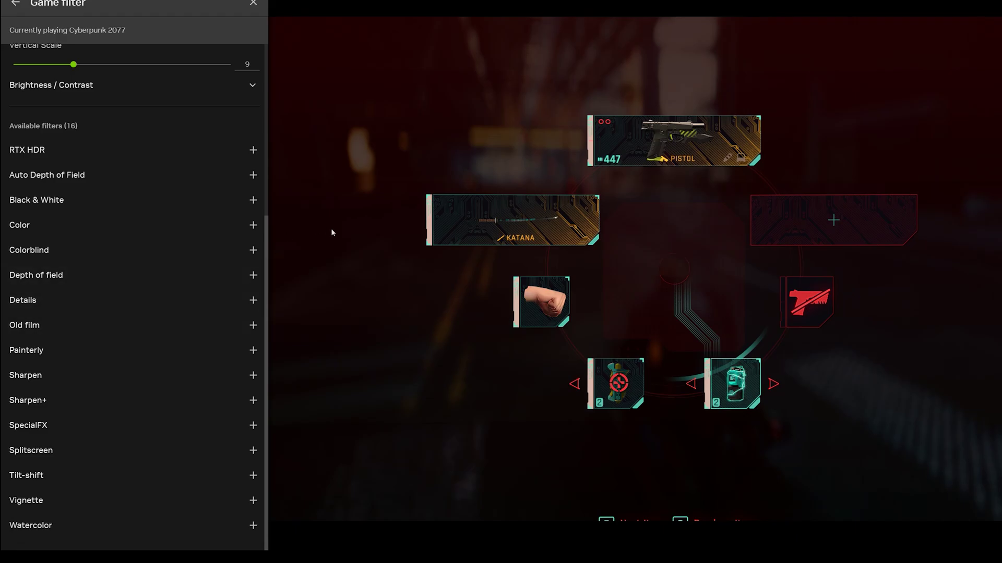
pyautogui.scroll(5, 189, 224)
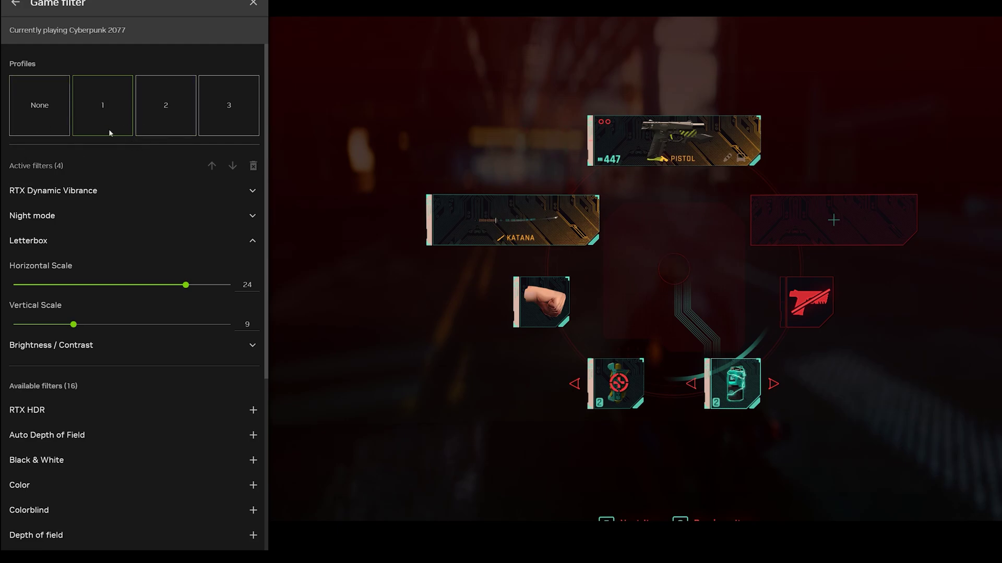
# - Switch to profile 2 and back to 1, add Vignette at intensity 80, then close the filter settings
pyautogui.click(163, 127)
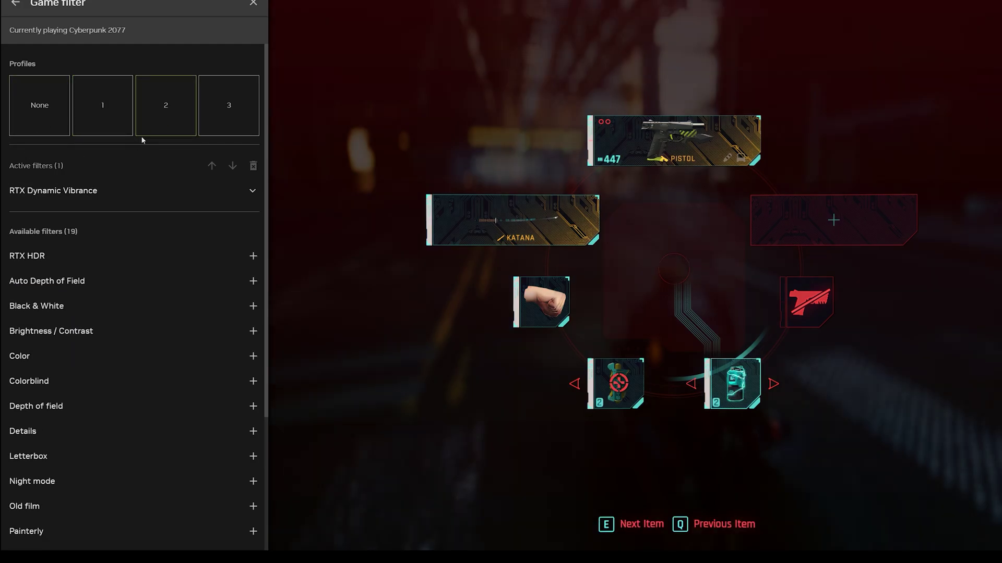
pyautogui.click(110, 125)
pyautogui.scroll(-5, 108, 279)
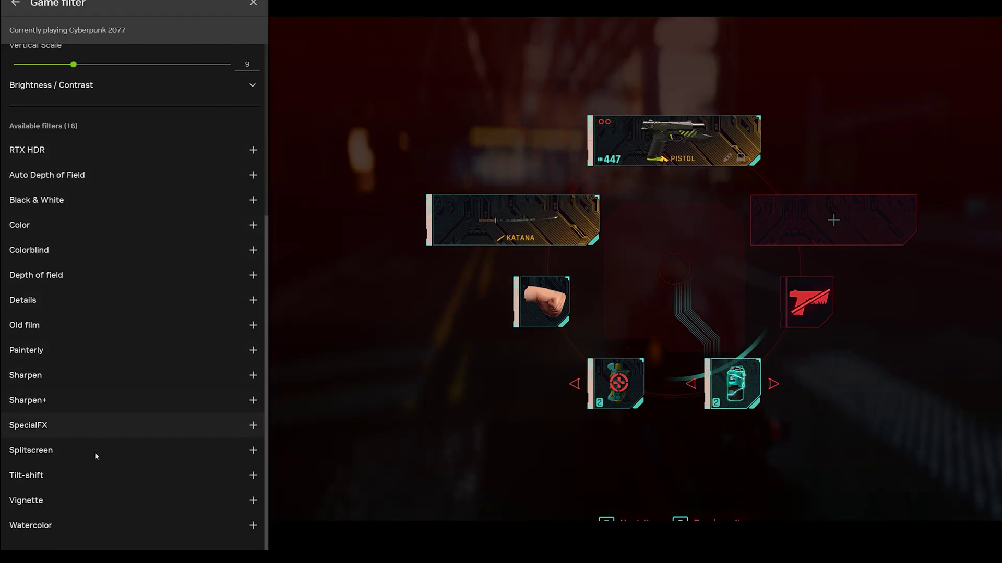
pyautogui.click(89, 501)
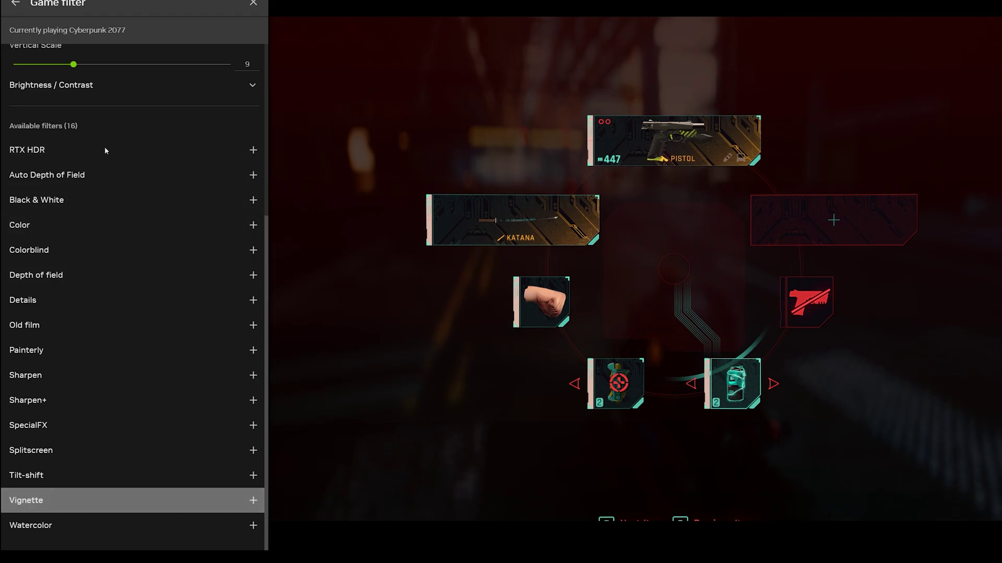
pyautogui.click(253, 500)
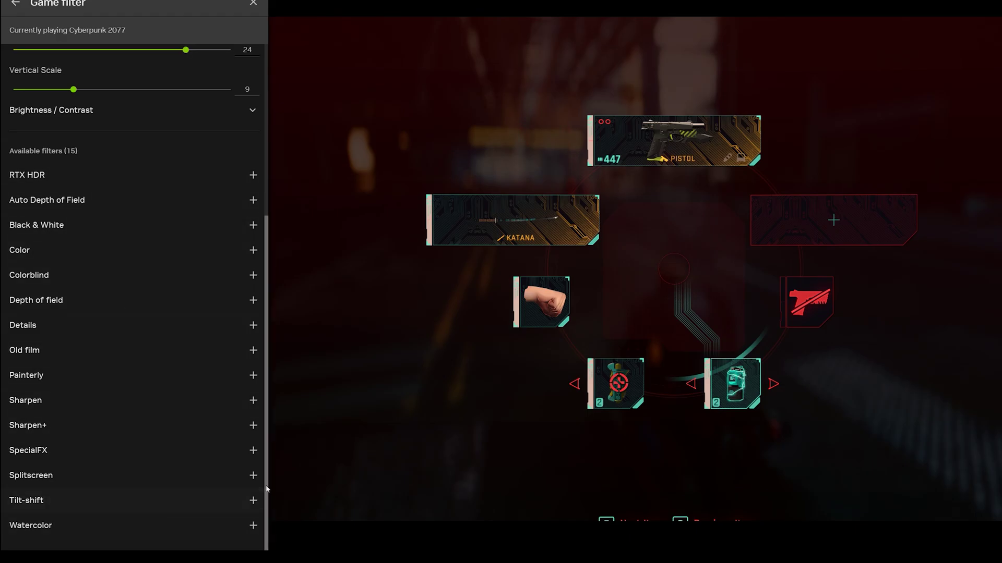
pyautogui.scroll(5, 234, 425)
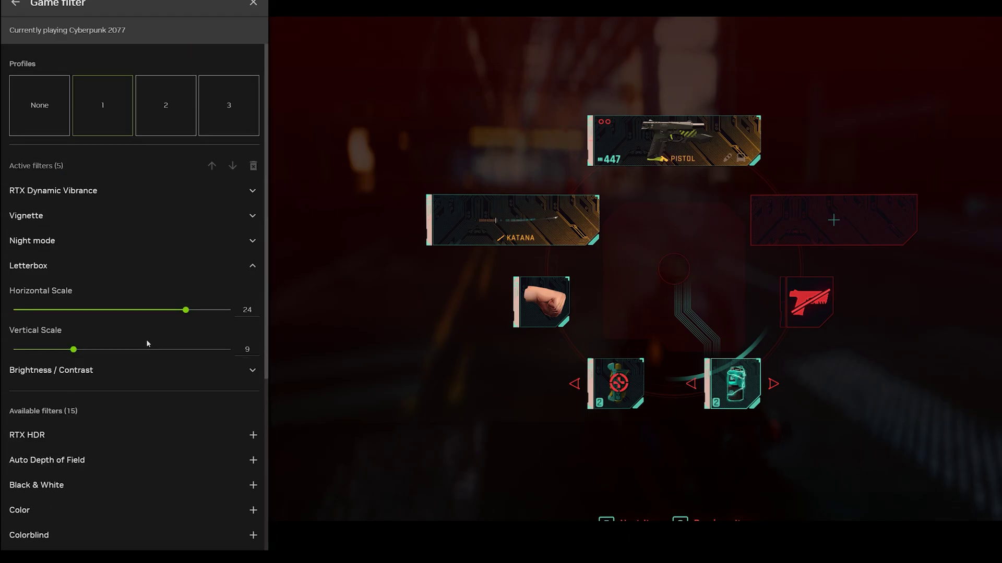
pyautogui.click(251, 216)
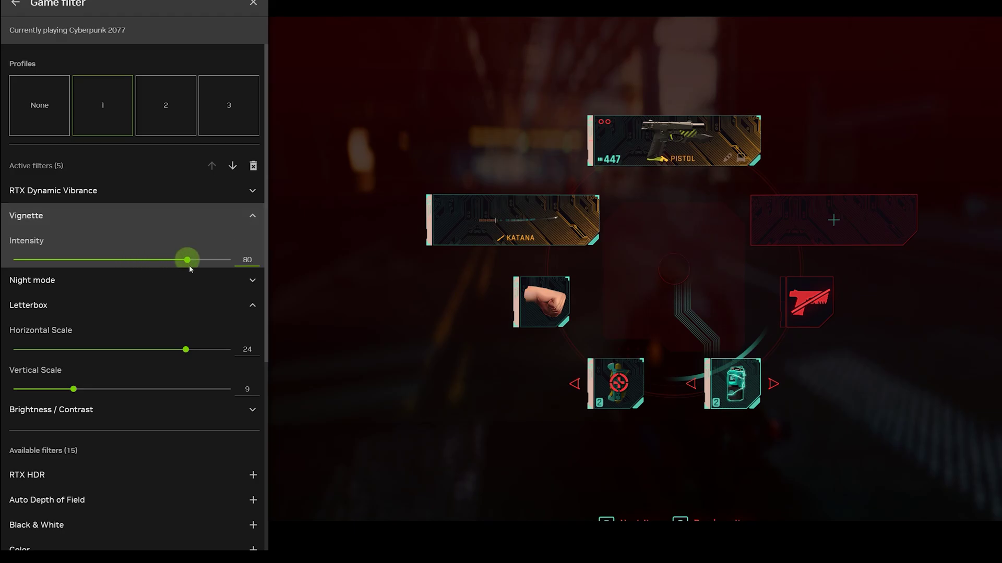
pyautogui.click(253, 3)
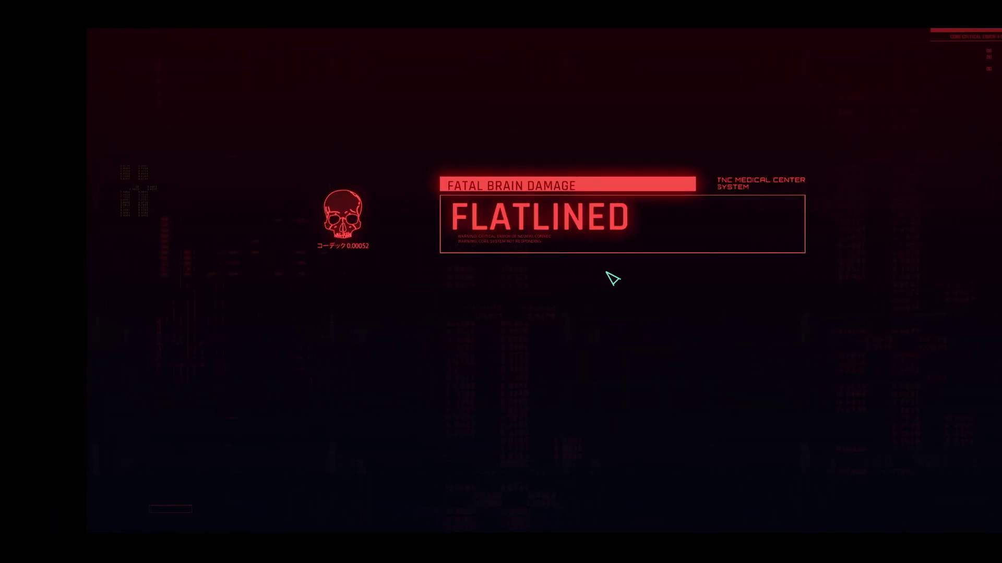
# - Bring up the NVIDIA overlay with Alt+Z over the FLATLINED death screen
pyautogui.hotkey('alt', 'z')
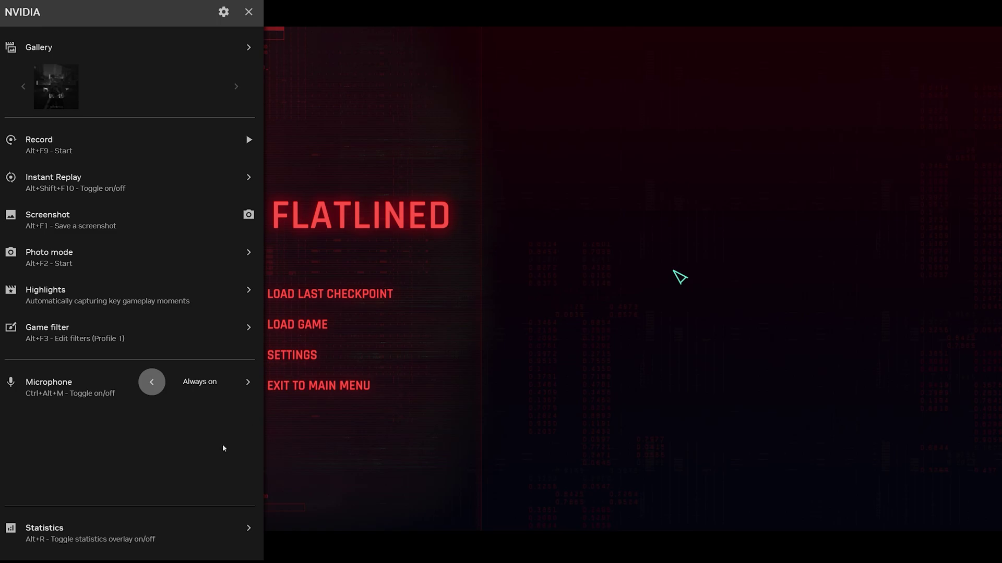
# - Go to the overlay's Statistics page, showing 524 FPS and 82% GPU utilization
pyautogui.click(166, 551)
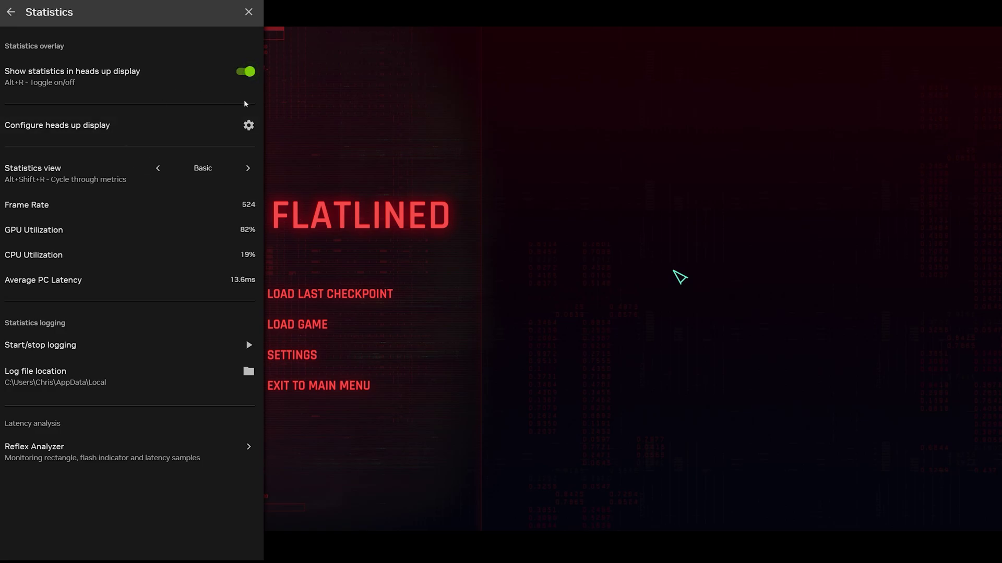
# - Hide the overlay with Alt+Z to see the statistics HUD over the game
pyautogui.hotkey('alt', 'z')
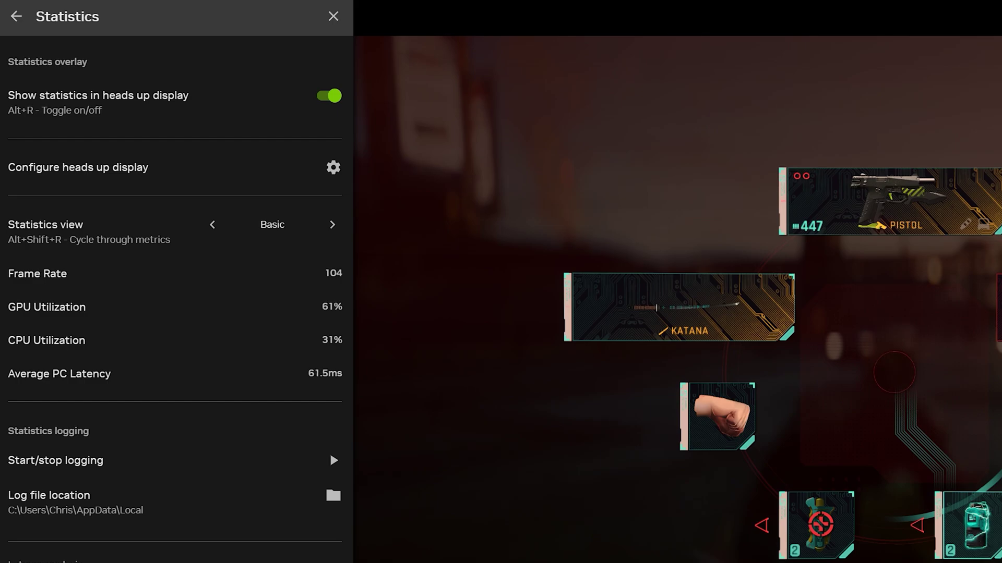
# - Switch statistics to Advanced, adding GPU temperature, fan speed and VRAM clock, then return to the game
pyautogui.click(332, 224)
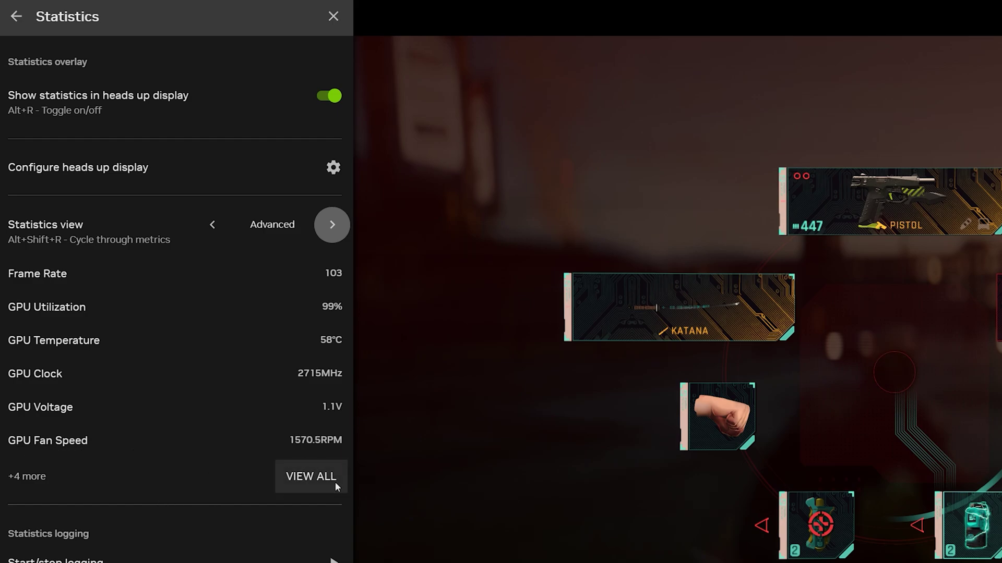
pyautogui.click(311, 476)
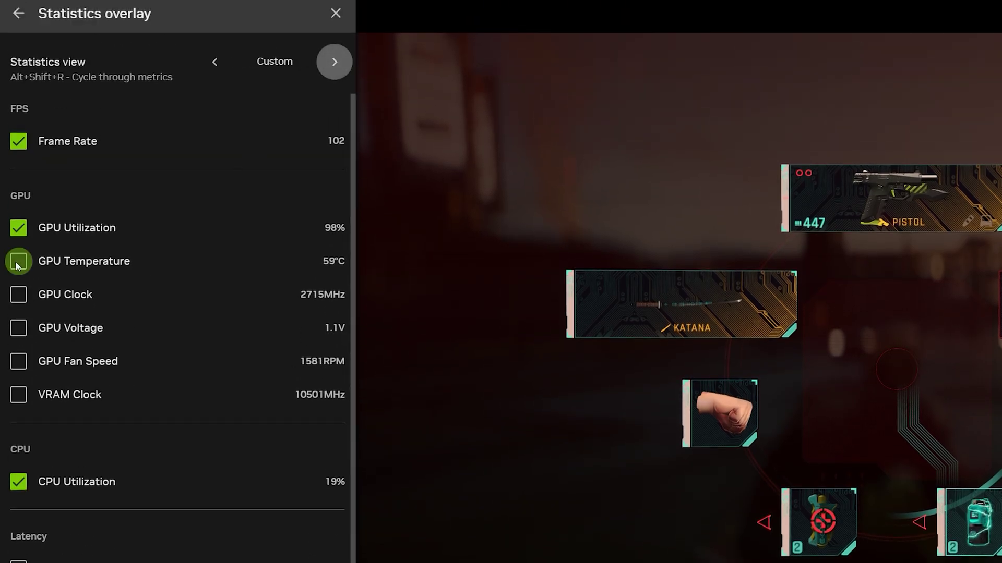
pyautogui.scroll(-3, 73, 338)
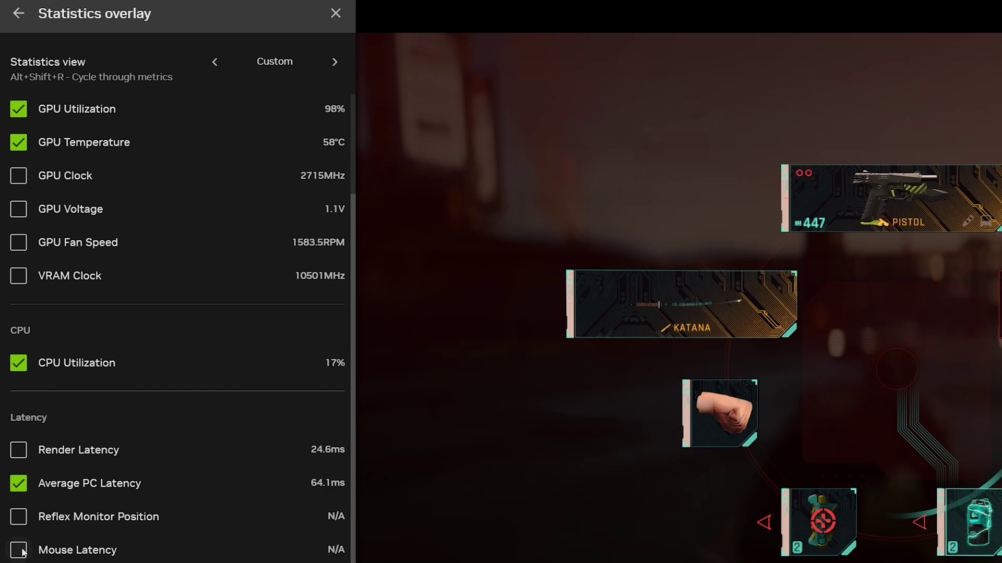
pyautogui.scroll(3, 44, 493)
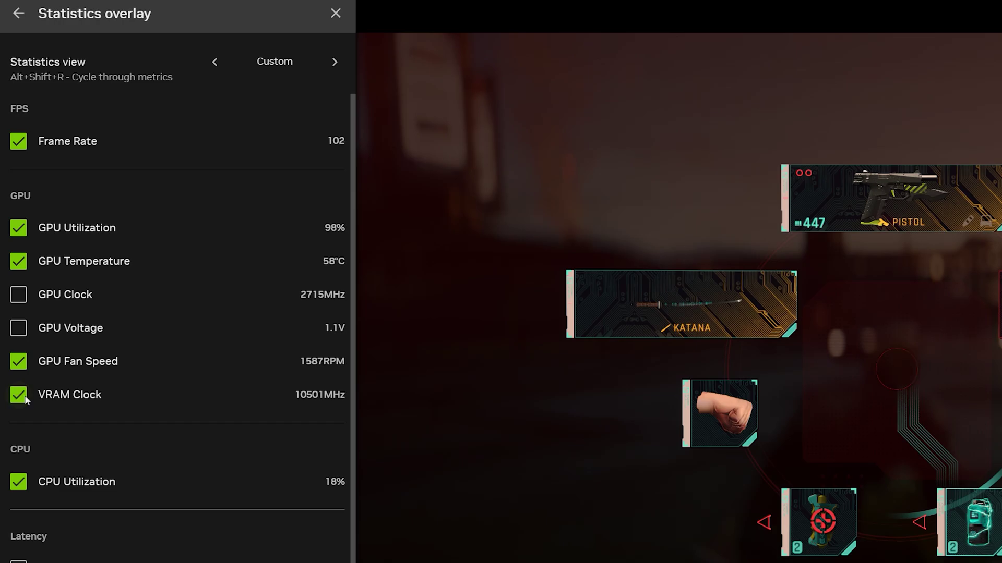
pyautogui.scroll(-3, 58, 364)
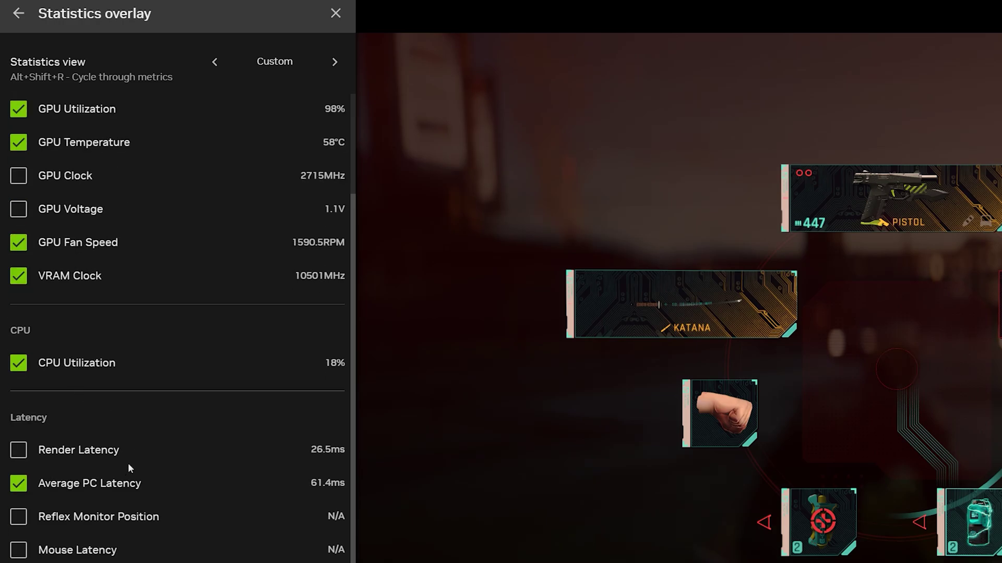
pyautogui.scroll(3, 199, 221)
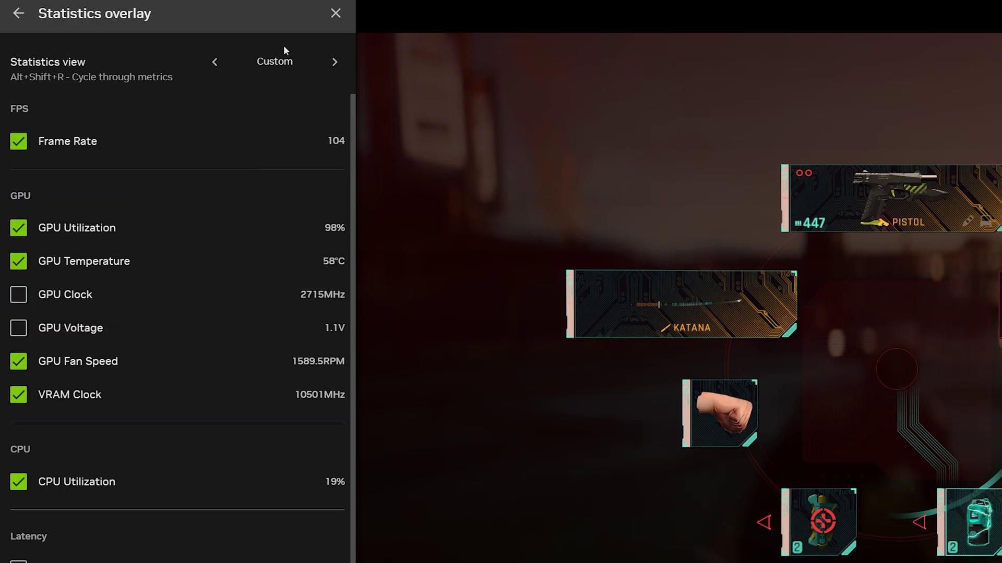
pyautogui.click(335, 13)
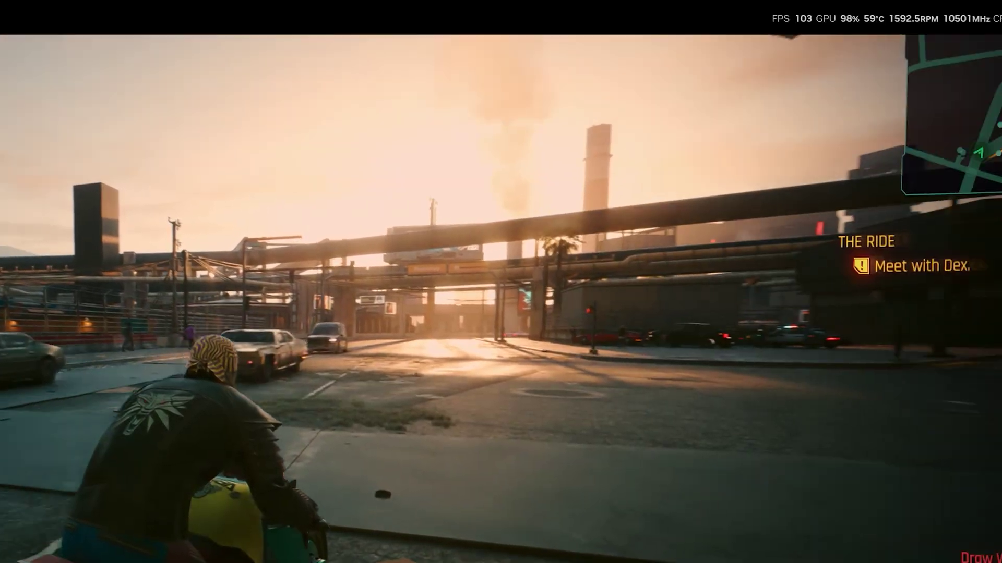
# - Ride the motorcycle under the overpass and around the right-hand corner onto the highway
pyautogui.press('w')
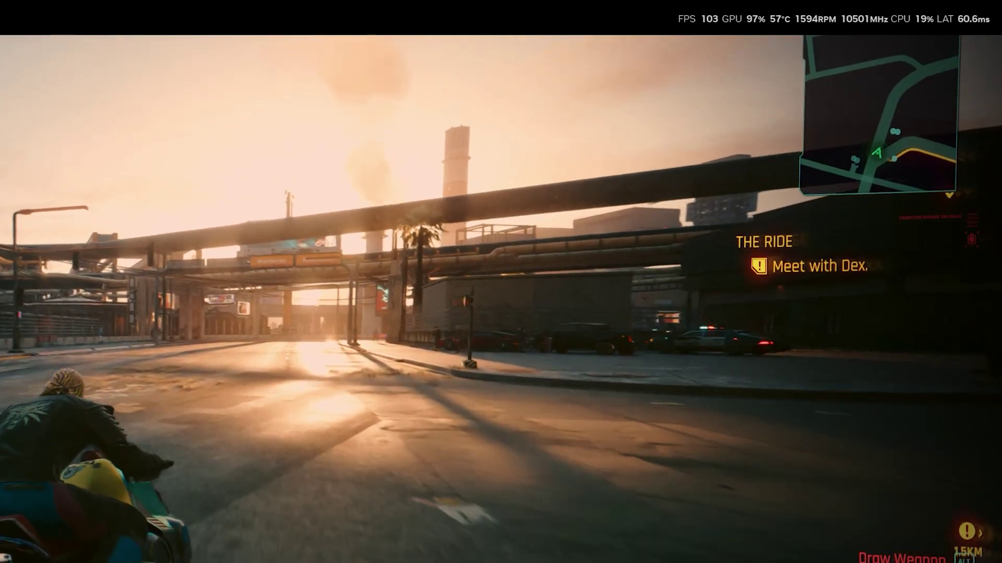
pyautogui.press('w')
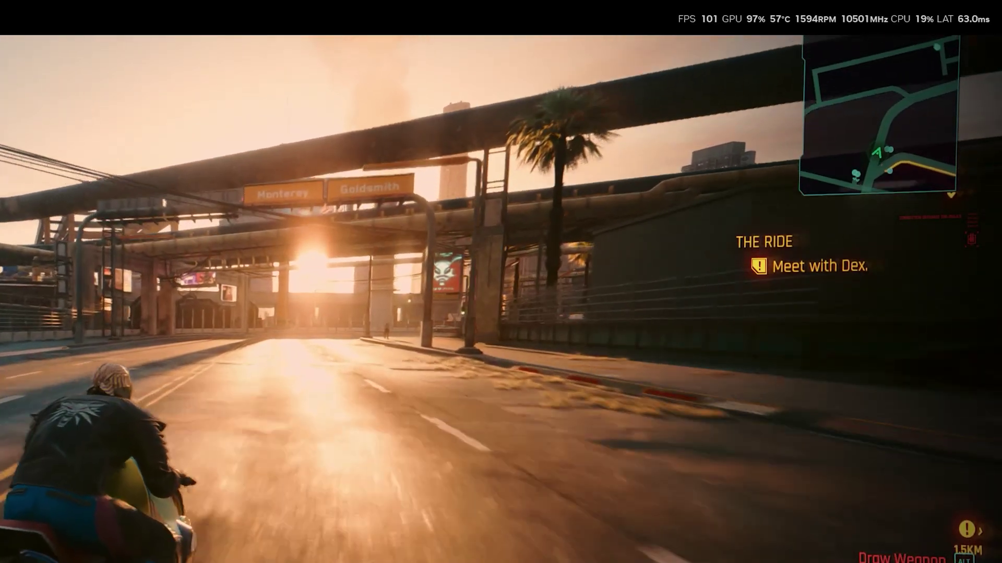
pyautogui.press('w')
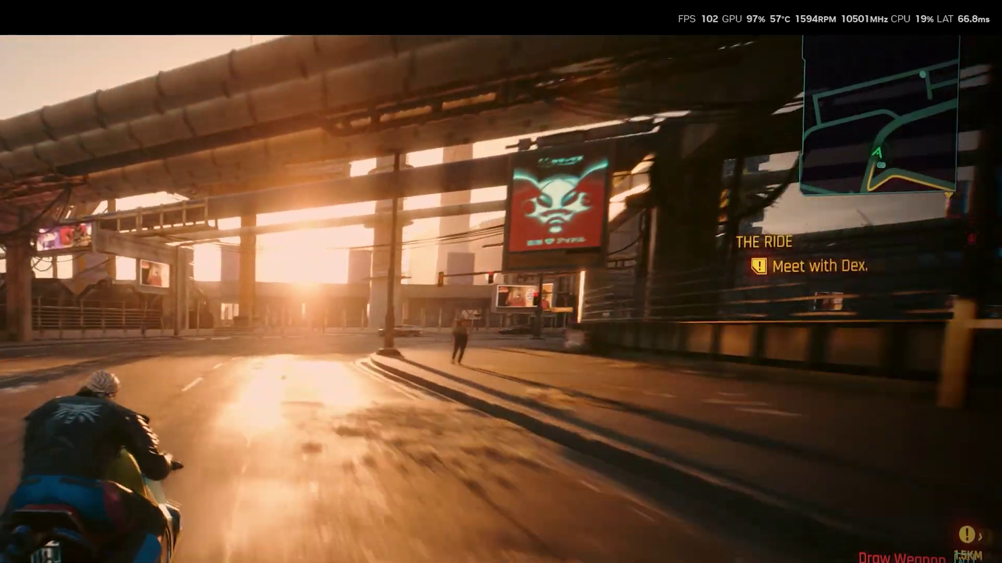
pyautogui.press('w')
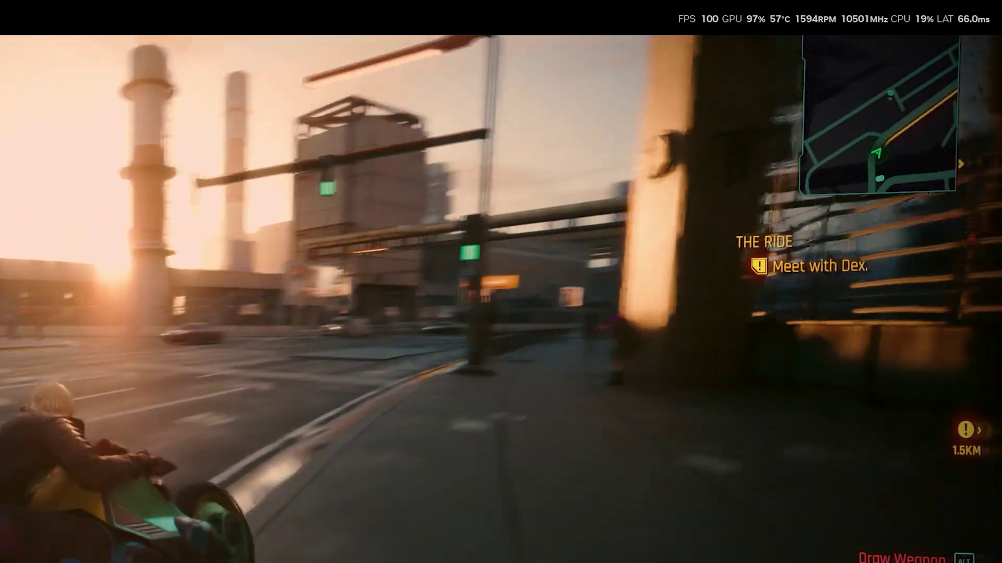
pyautogui.press('w')
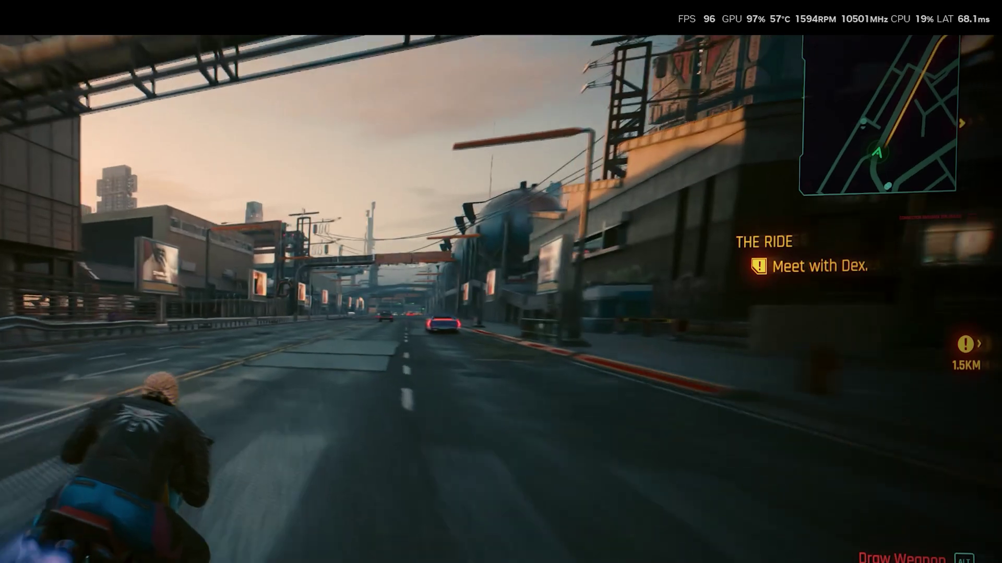
pyautogui.press('w')
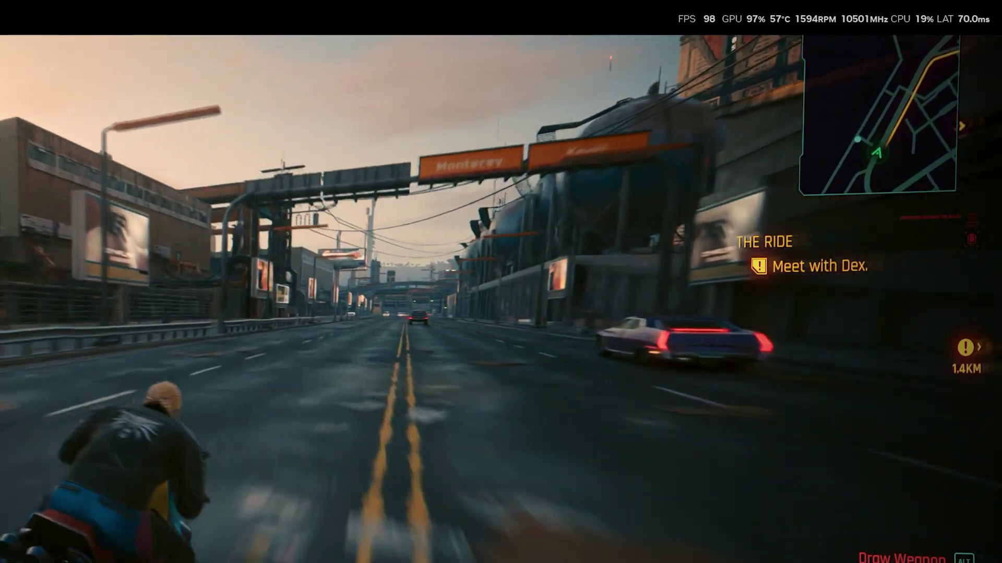
# - Ride down the highway past the purple car toward the palm-lined street, marker 1.1KM away
pyautogui.press('w')
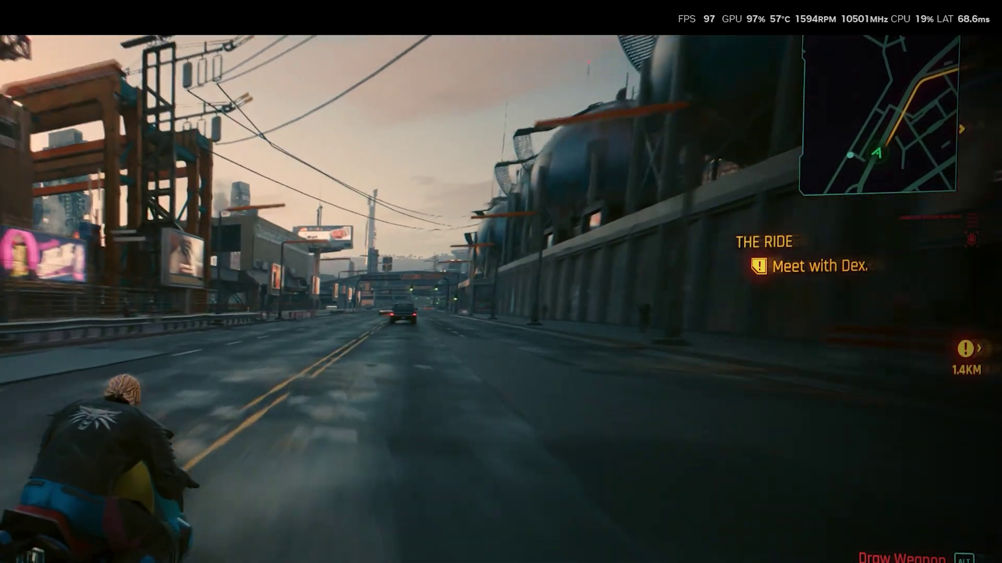
pyautogui.press('w')
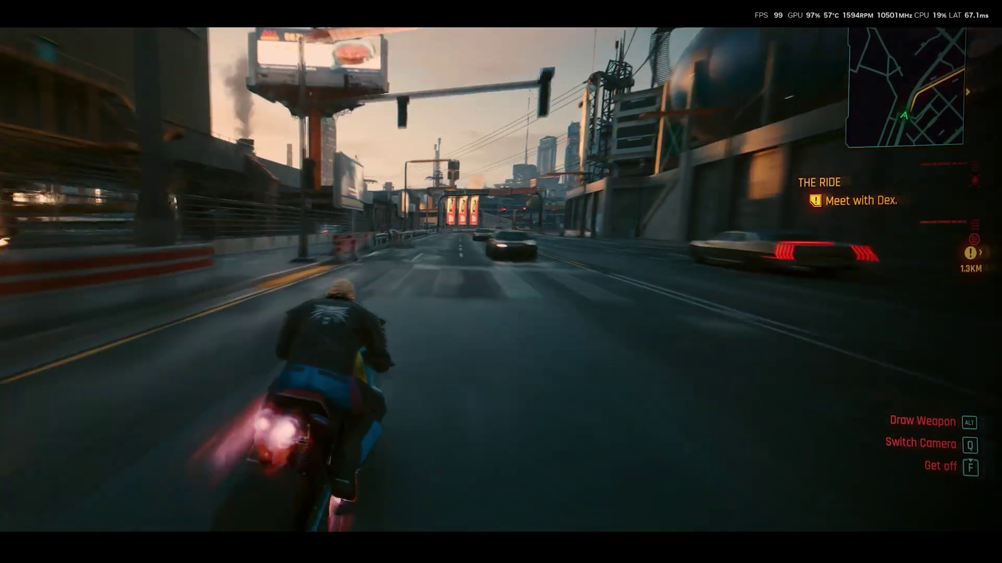
pyautogui.press('w')
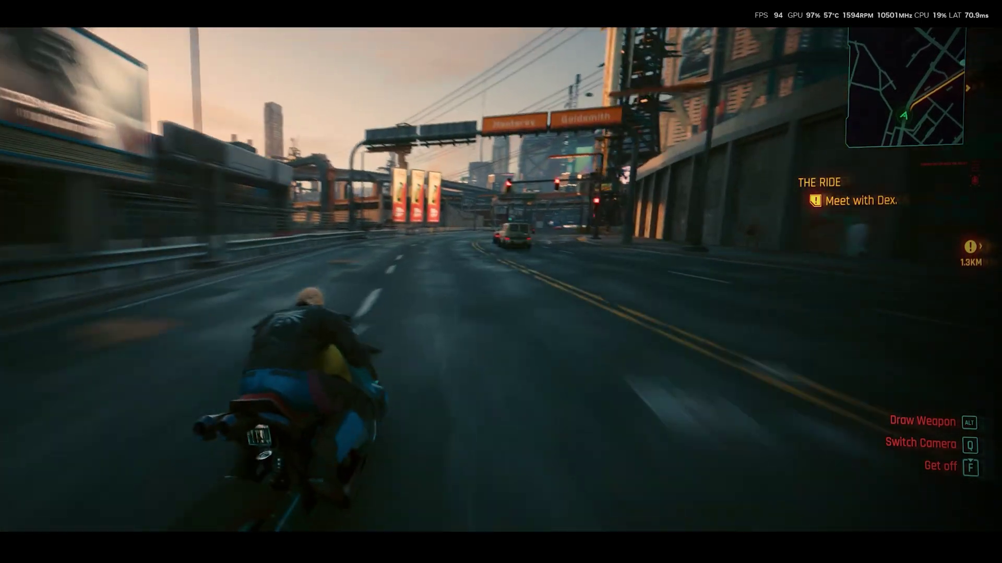
pyautogui.press('w')
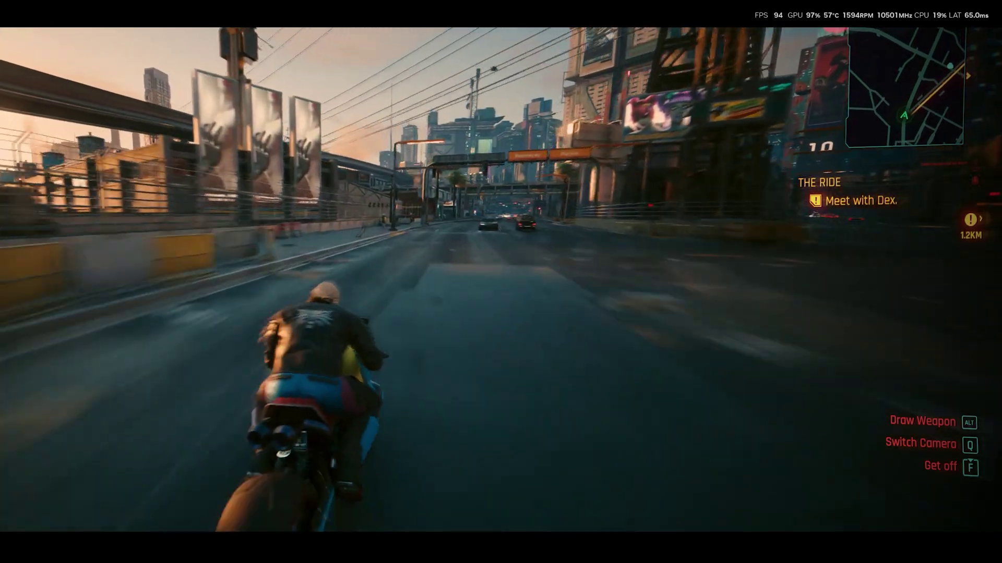
pyautogui.press('w')
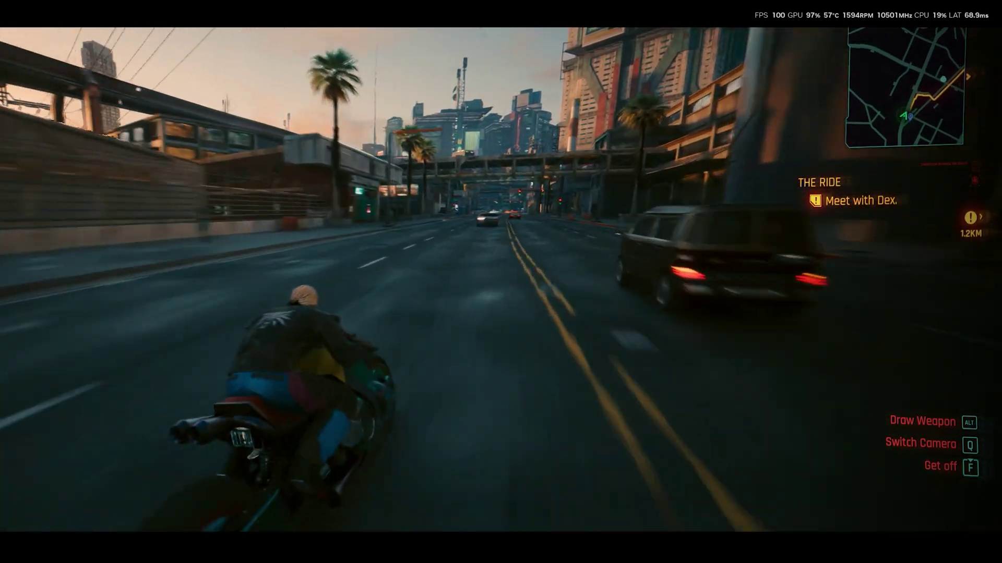
pyautogui.press('w')
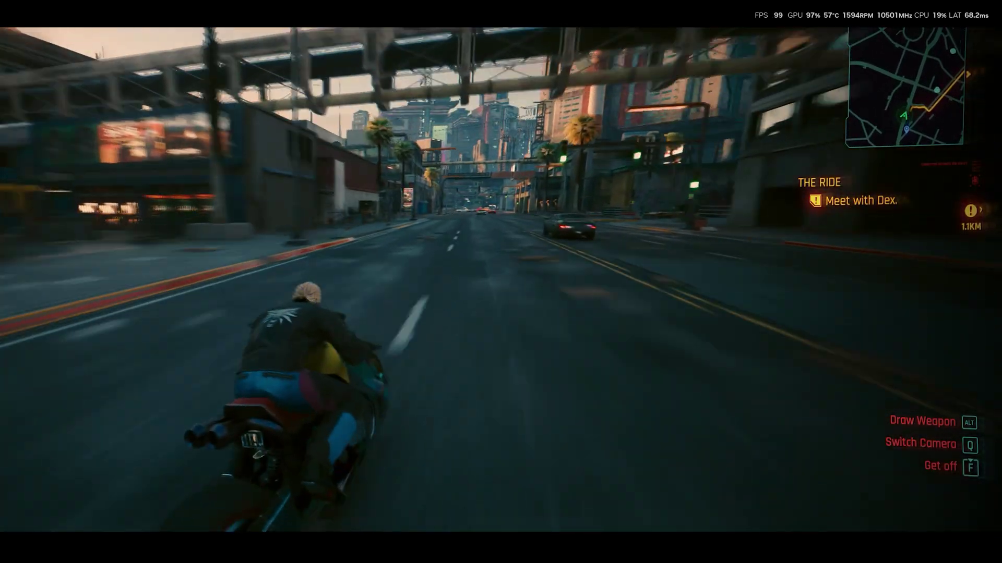
pyautogui.press('w')
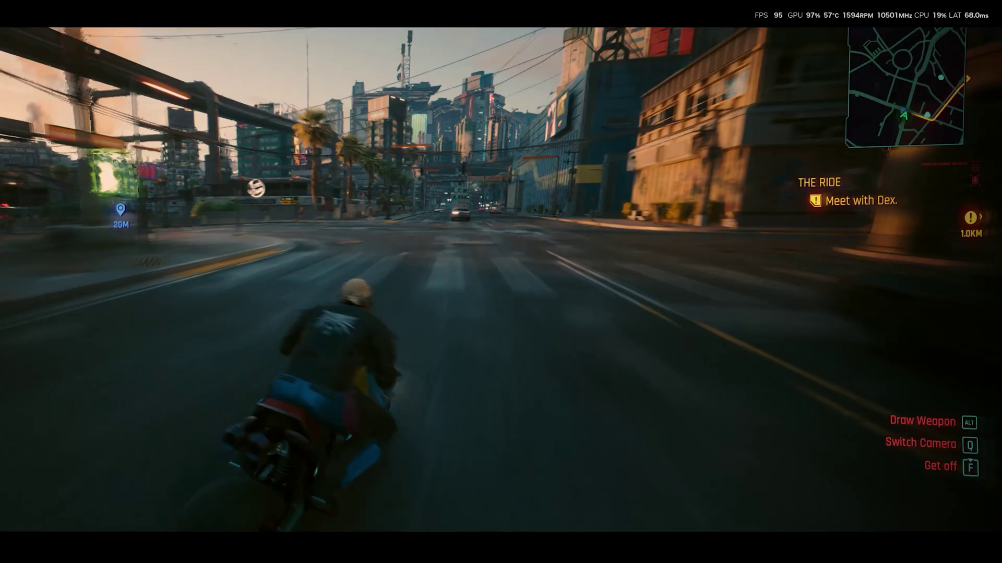
# - Ride through the city, turning left at the intersection, until the Meet with Dex marker is 800M away
pyautogui.press('w')
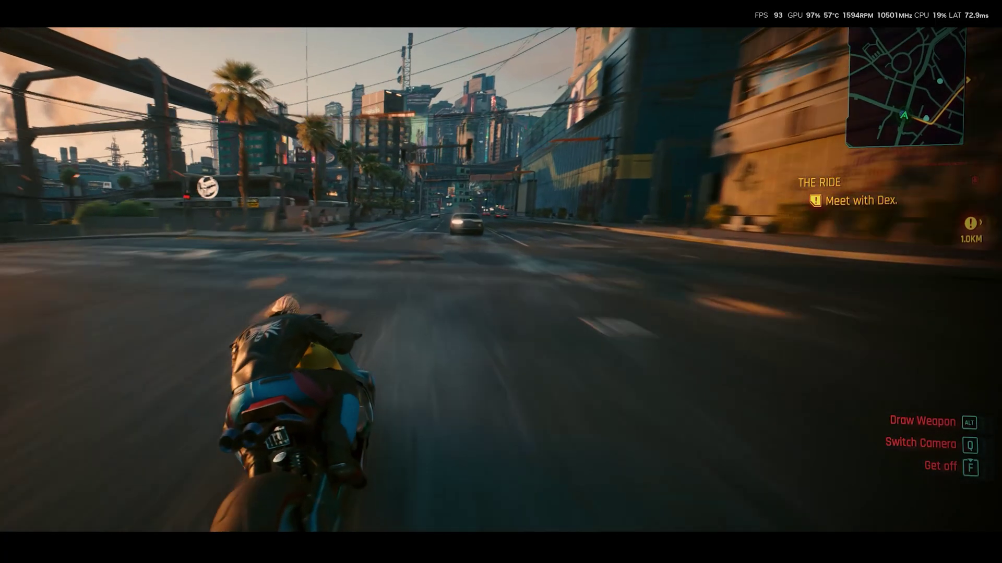
pyautogui.press('w')
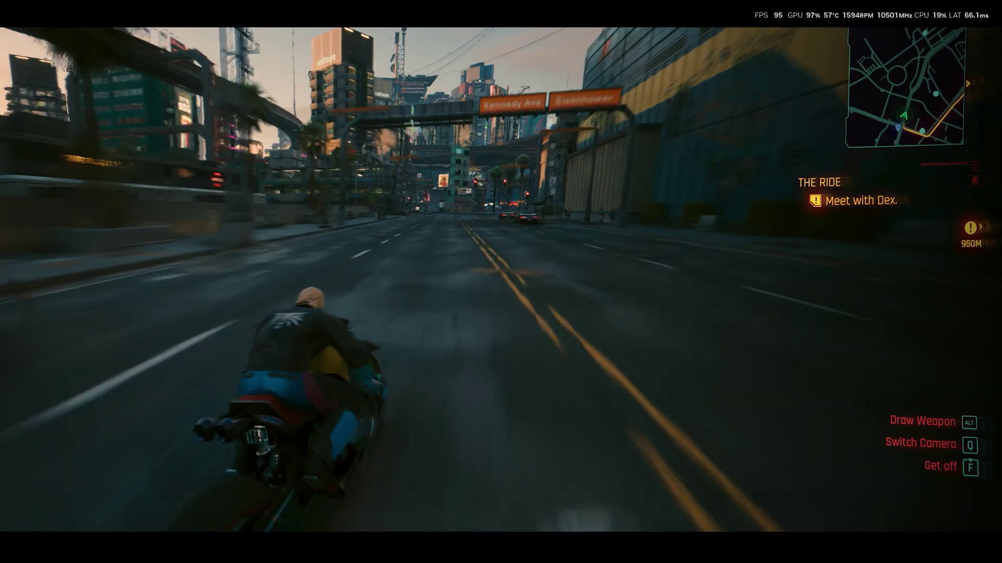
pyautogui.press('w')
pyautogui.press('a')
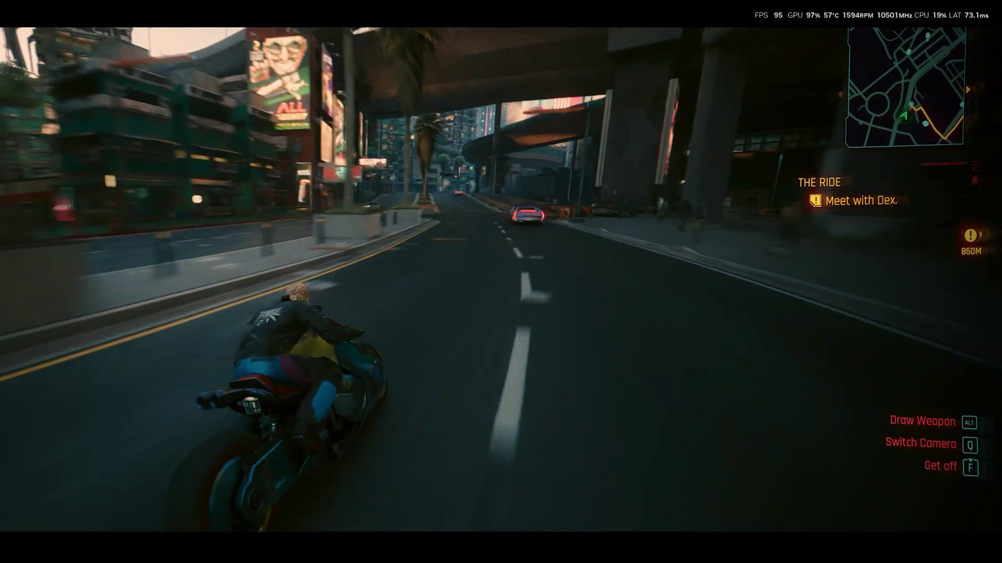
pyautogui.press('w')
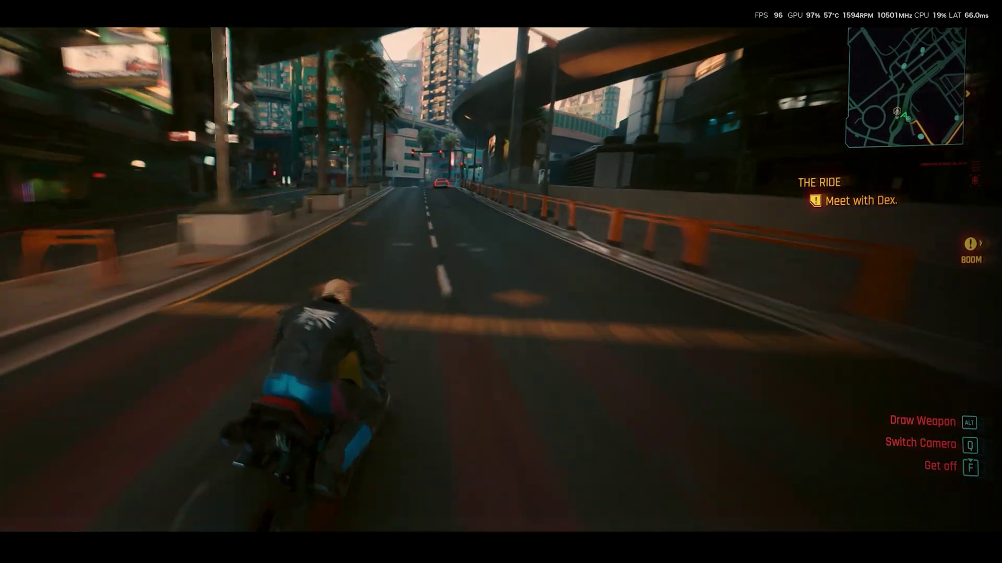
pyautogui.press('w')
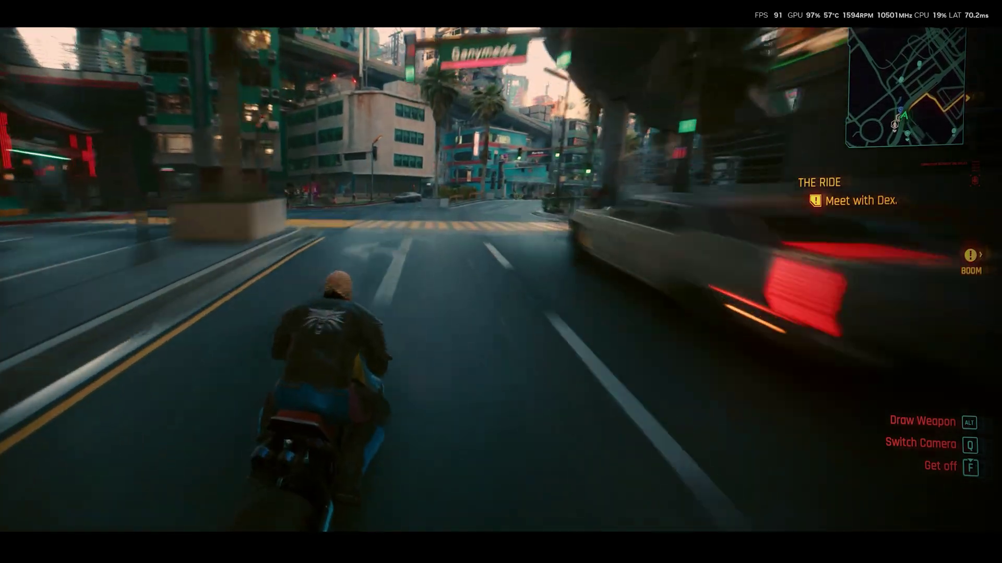